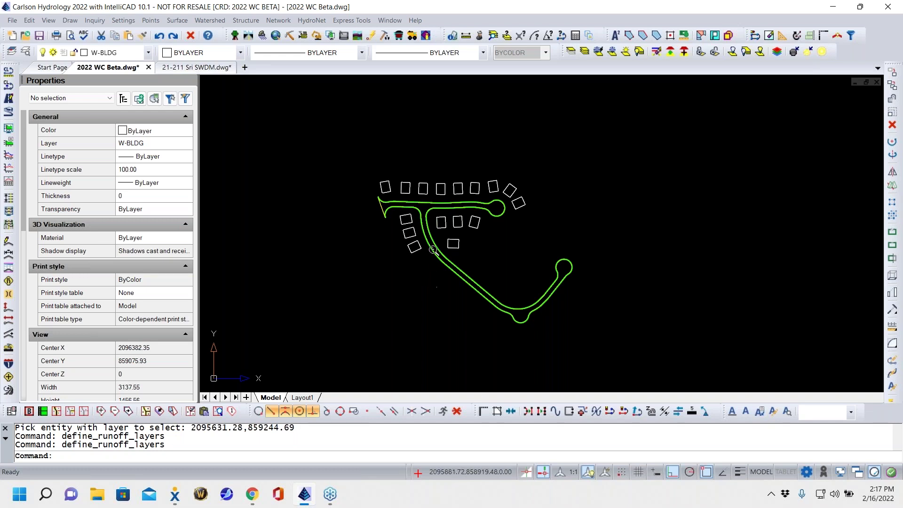
Open the watershed layer definitions for the site drawing
{"action": "mouse_move", "coordinate": [431, 244]}
{"action": "middle_mouse_down"}
{"action": "mouse_move", "coordinate": [460, 248]}
{"action": "mouse_move", "coordinate": [433, 237]}
{"action": "middle_mouse_up"}
{"action": "scroll", "coordinate": [429, 219], "scroll_direction": "up", "scroll_amount": 5}
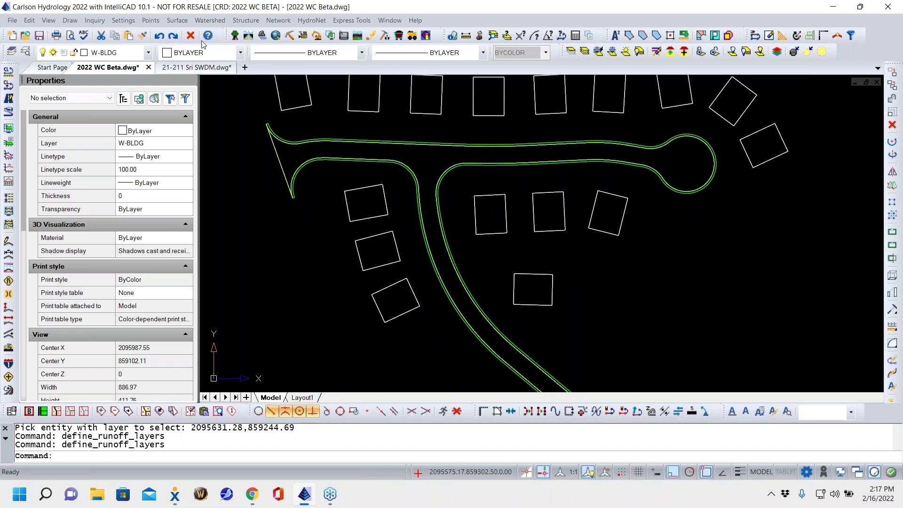
{"action": "left_click", "coordinate": [212, 20]}
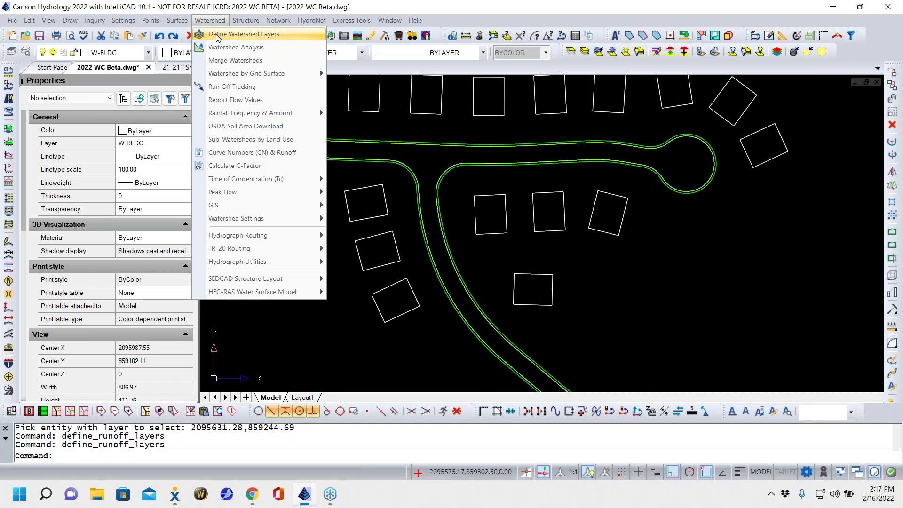
{"action": "left_click", "coordinate": [219, 36]}
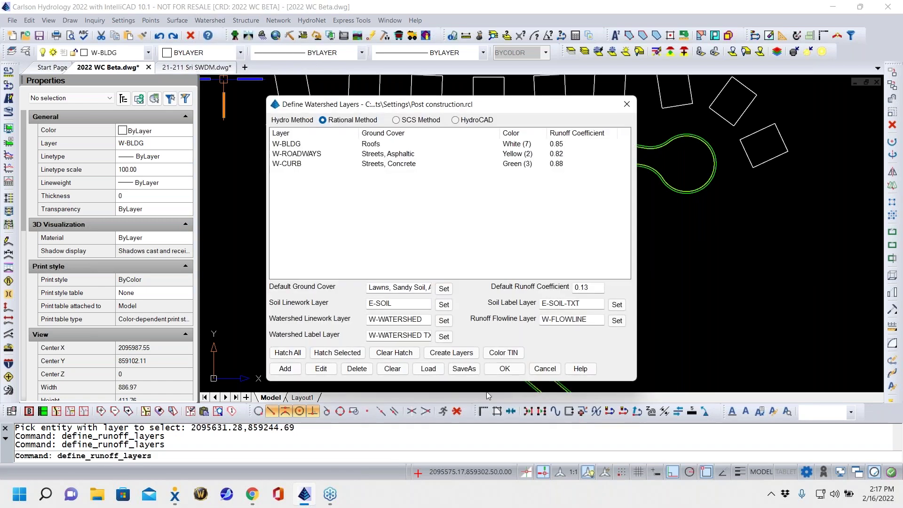
Load the PRE CONSTRUCTION.rcl runoff coefficient layer file and set its default ground cover to Unimproved Areas
{"action": "left_click", "coordinate": [427, 368]}
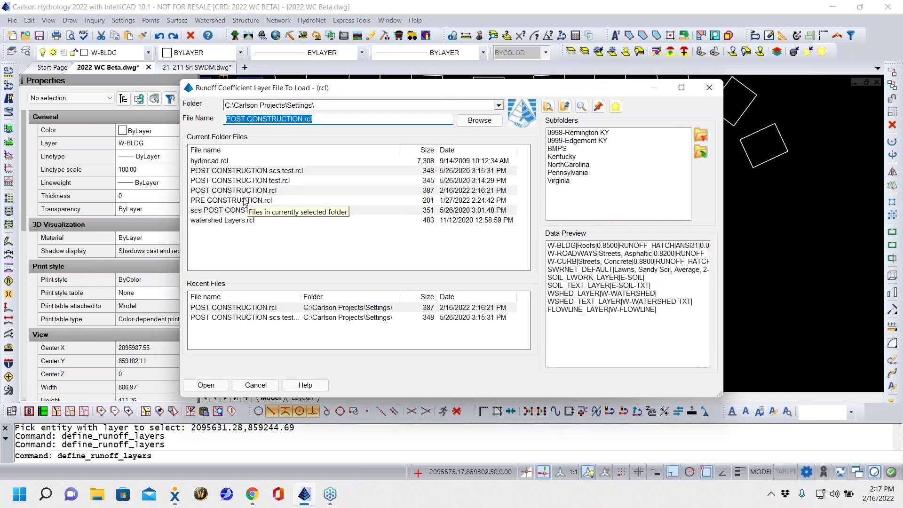
{"action": "double_click", "coordinate": [241, 200]}
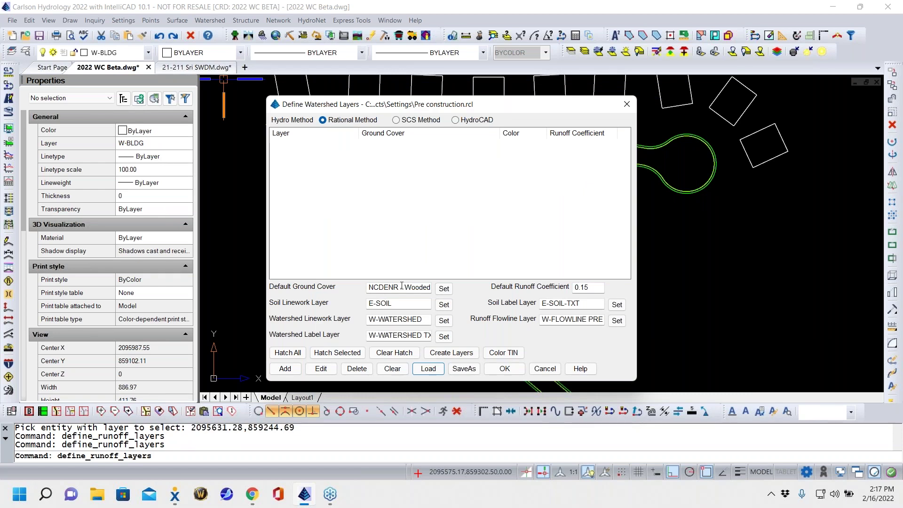
{"action": "left_click", "coordinate": [443, 288]}
{"action": "scroll", "coordinate": [353, 218], "scroll_direction": "down", "scroll_amount": 4}
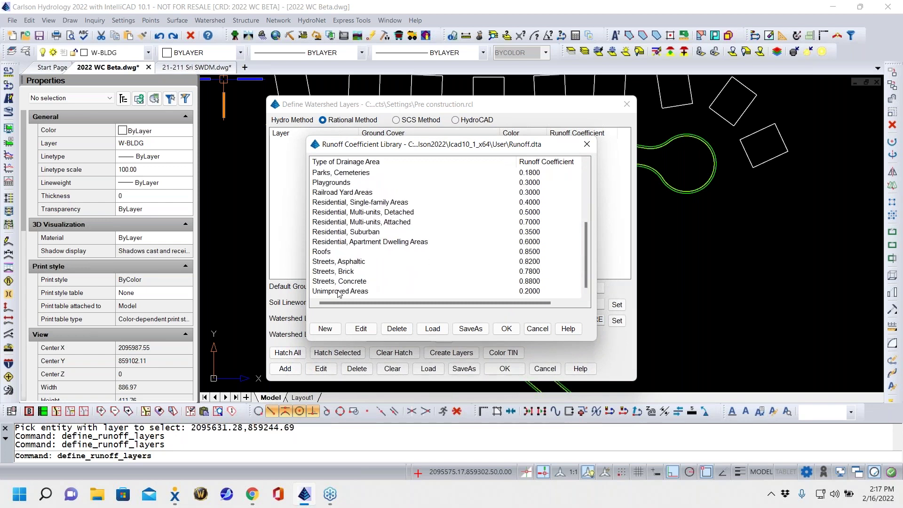
{"action": "left_click", "coordinate": [338, 291]}
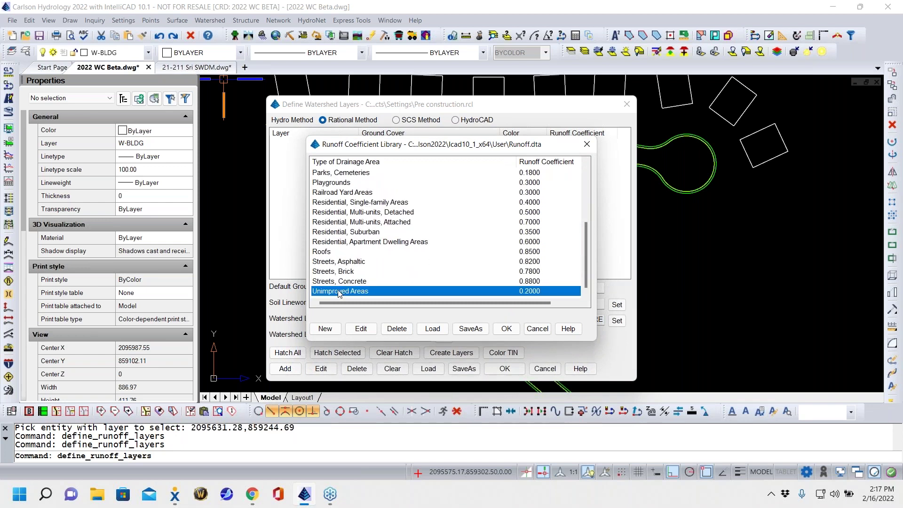
{"action": "left_click", "coordinate": [506, 329]}
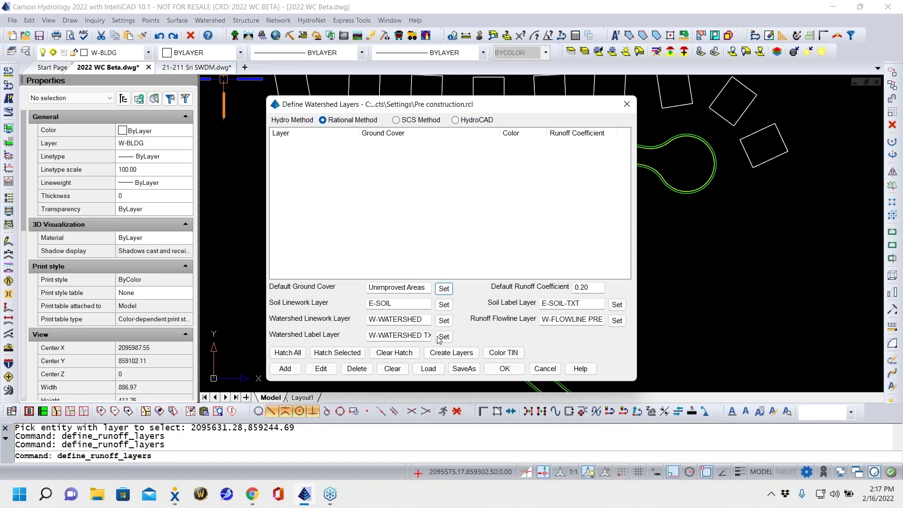
Load the POST CONSTRUCTION.rcl runoff coefficient layer file into the watershed layer definitions
{"action": "left_click", "coordinate": [433, 371]}
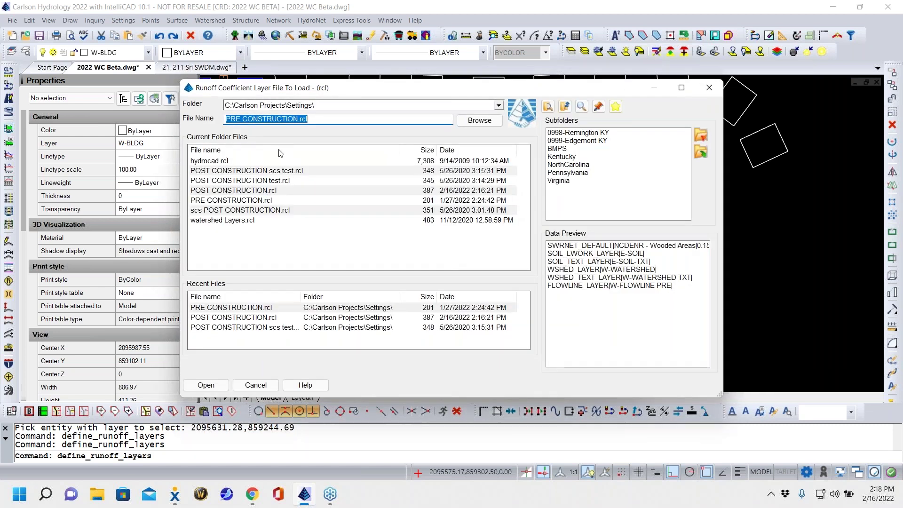
{"action": "left_click", "coordinate": [239, 192]}
{"action": "double_click", "coordinate": [239, 192]}
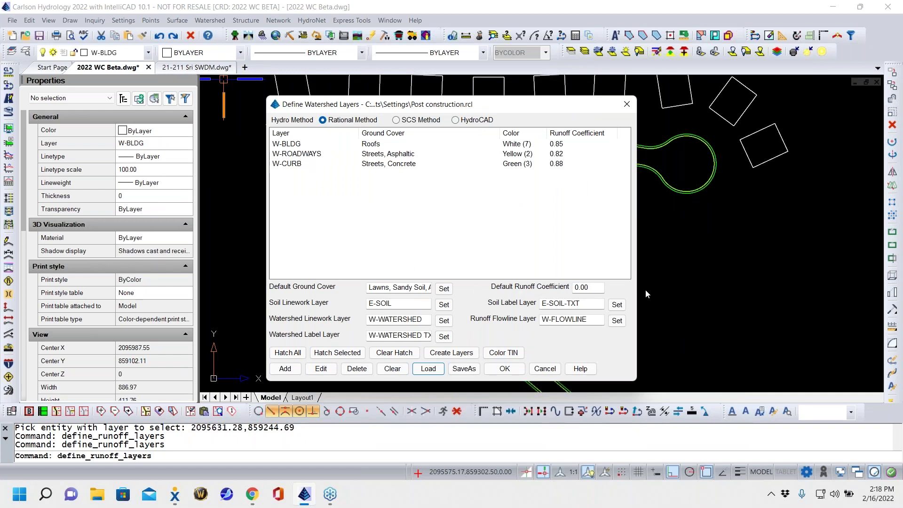
Set the default ground cover to Residential, Single-family Areas from the runoff coefficient library and accept the watershed layer definitions
{"action": "left_click", "coordinate": [443, 288]}
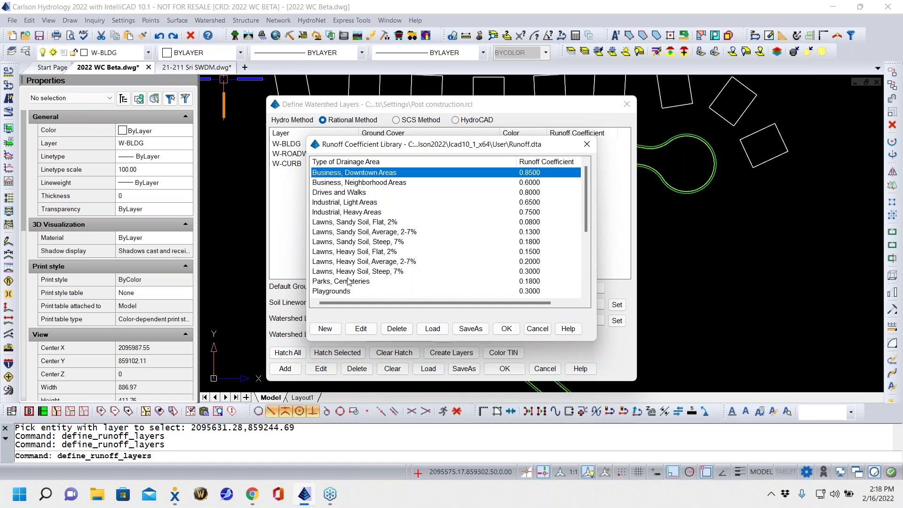
{"action": "scroll", "coordinate": [378, 256], "scroll_direction": "down", "scroll_amount": 4}
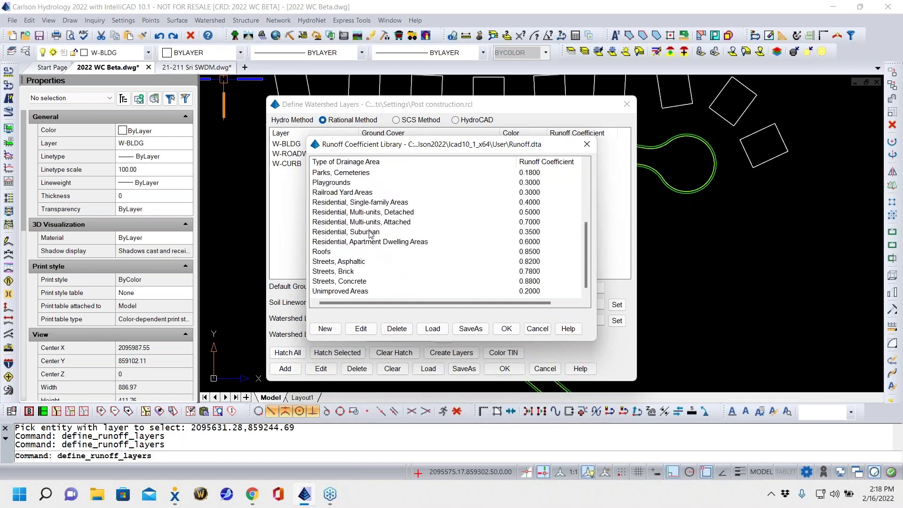
{"action": "left_click", "coordinate": [370, 204]}
{"action": "double_click", "coordinate": [370, 203]}
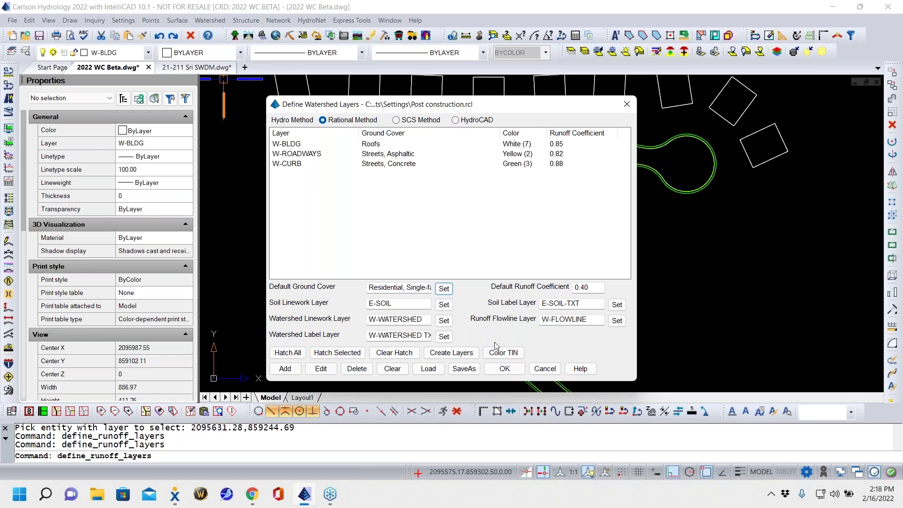
{"action": "left_click", "coordinate": [504, 369]}
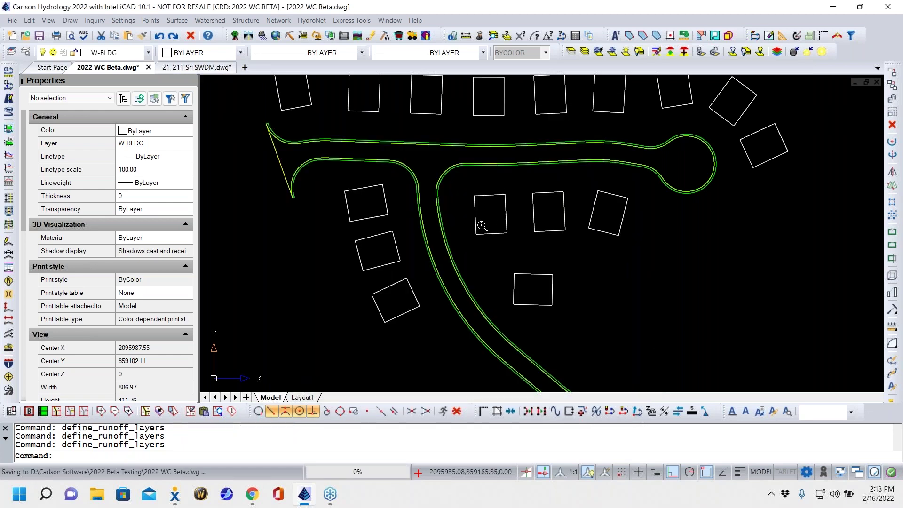
Restore the hidden layers of the site plan around the street intersection
{"action": "left_click", "coordinate": [595, 53]}
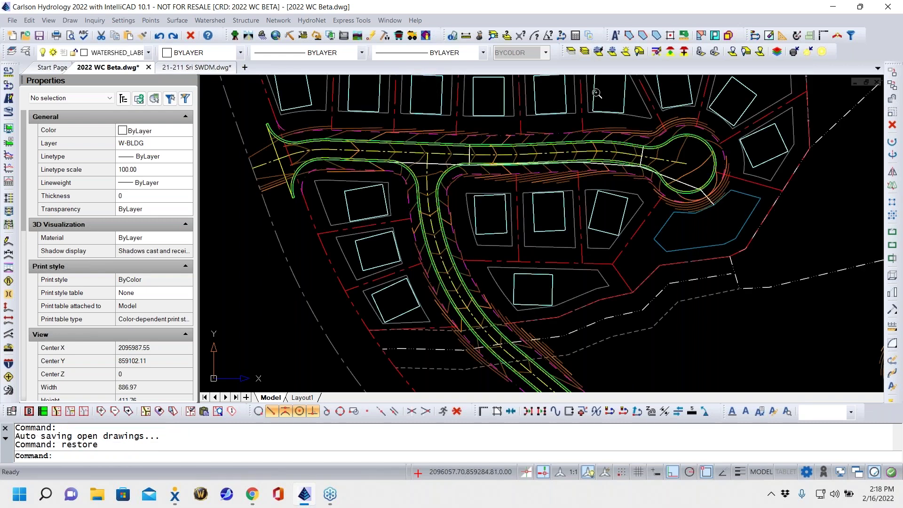
{"action": "mouse_move", "coordinate": [497, 180]}
{"action": "middle_mouse_down"}
{"action": "mouse_move", "coordinate": [484, 234]}
{"action": "mouse_move", "coordinate": [545, 212]}
{"action": "mouse_move", "coordinate": [487, 223]}
{"action": "middle_mouse_up"}
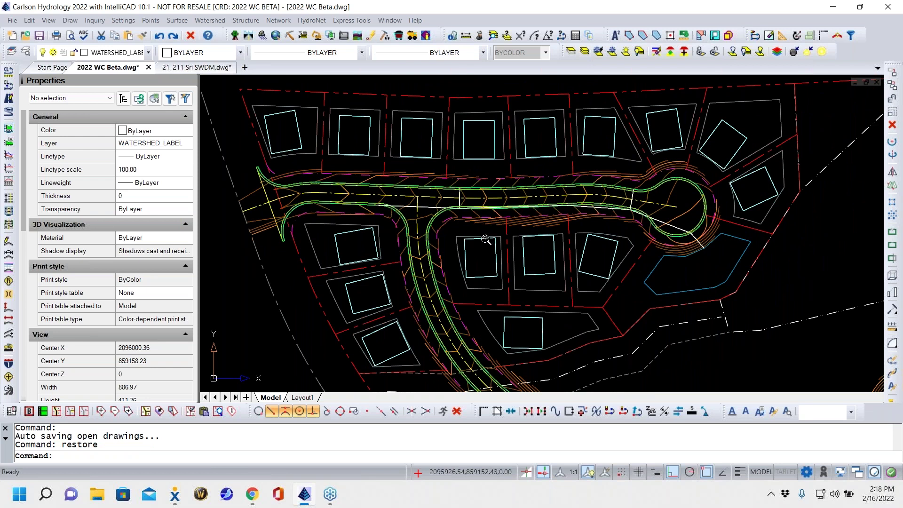
{"action": "scroll", "coordinate": [426, 224], "scroll_direction": "up", "scroll_amount": 3}
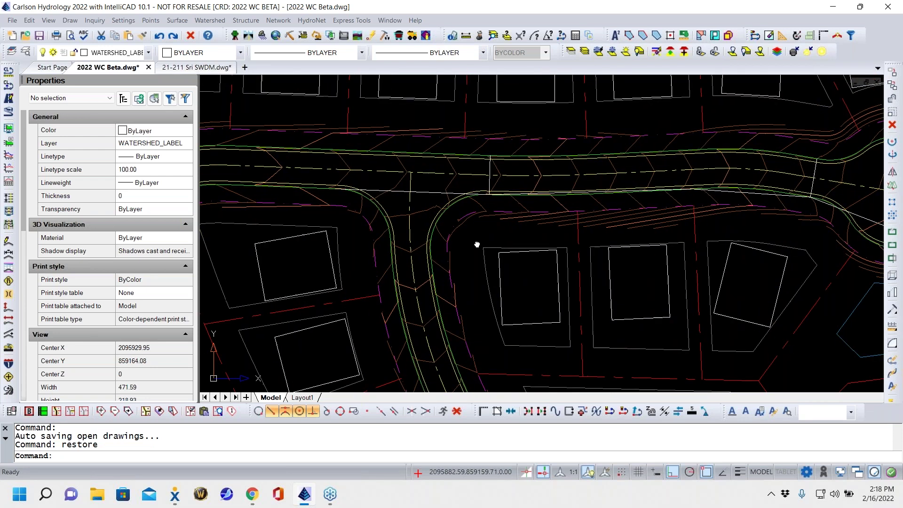
{"action": "middle_click_drag", "start_coordinate": [476, 244], "coordinate": [483, 271]}
{"action": "middle_click_drag", "start_coordinate": [565, 195], "coordinate": [494, 155]}
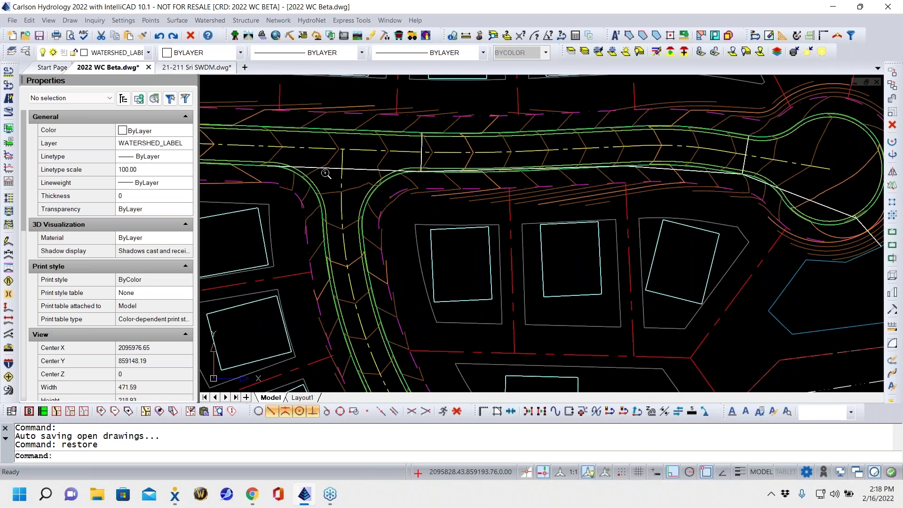
{"action": "key", "text": "Escape"}
{"action": "key", "text": "Escape"}
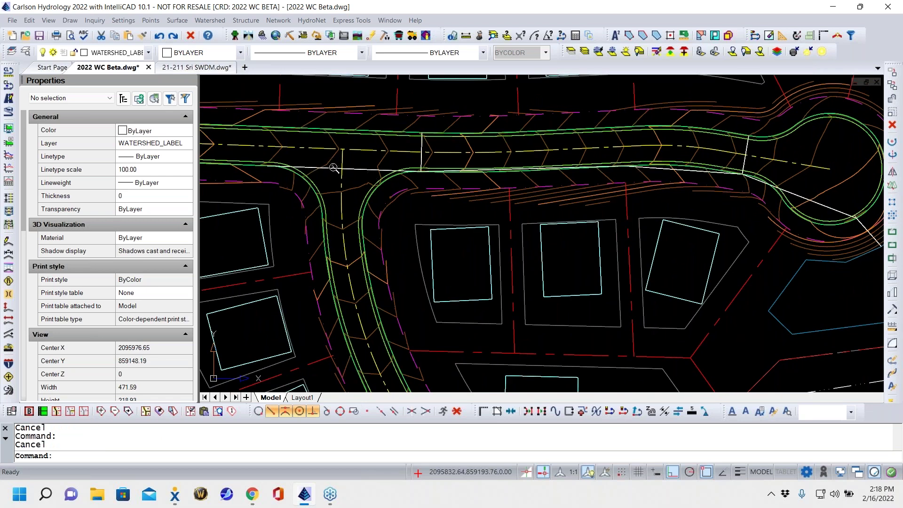
Examine the STORMNET_CL storm sewer centerline polyline and its vertex on the curb at the street intersection
{"action": "left_click", "coordinate": [334, 168]}
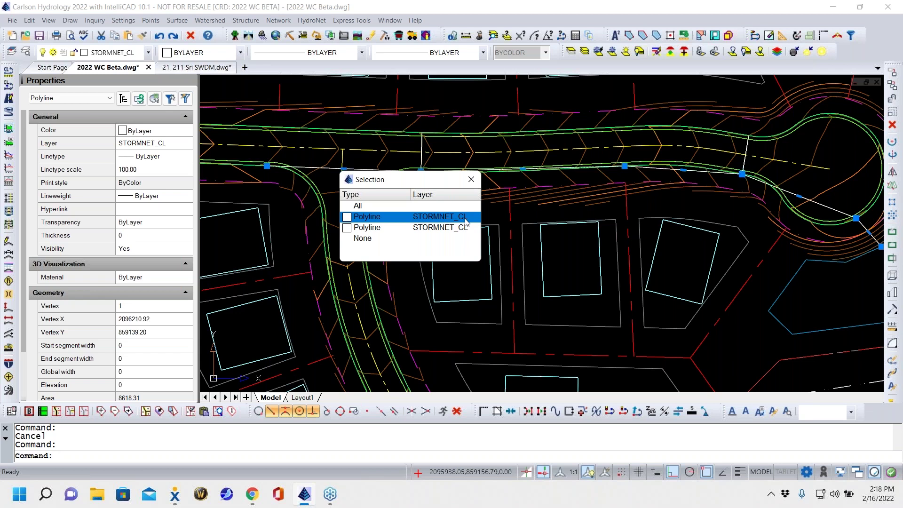
{"action": "key", "text": "Escape"}
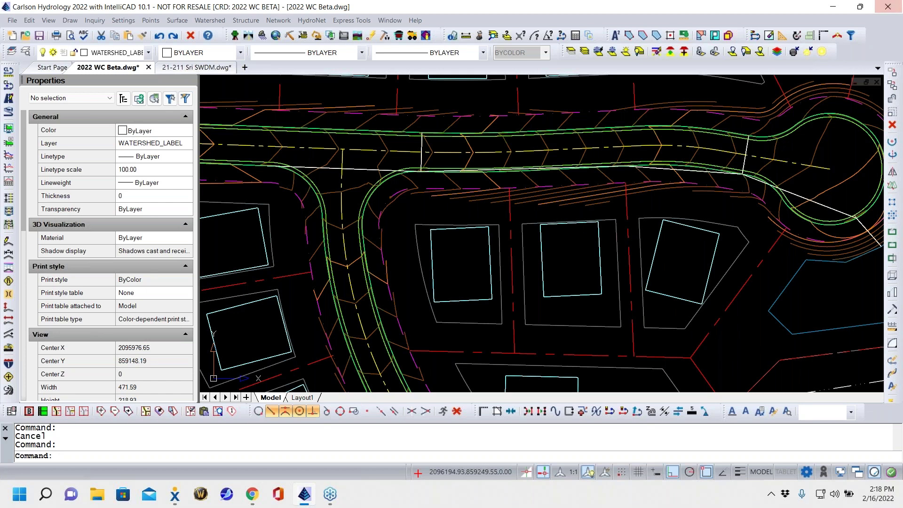
{"action": "middle_click_drag", "start_coordinate": [346, 241], "coordinate": [499, 250]}
{"action": "scroll", "coordinate": [452, 179], "scroll_direction": "up", "scroll_amount": 7}
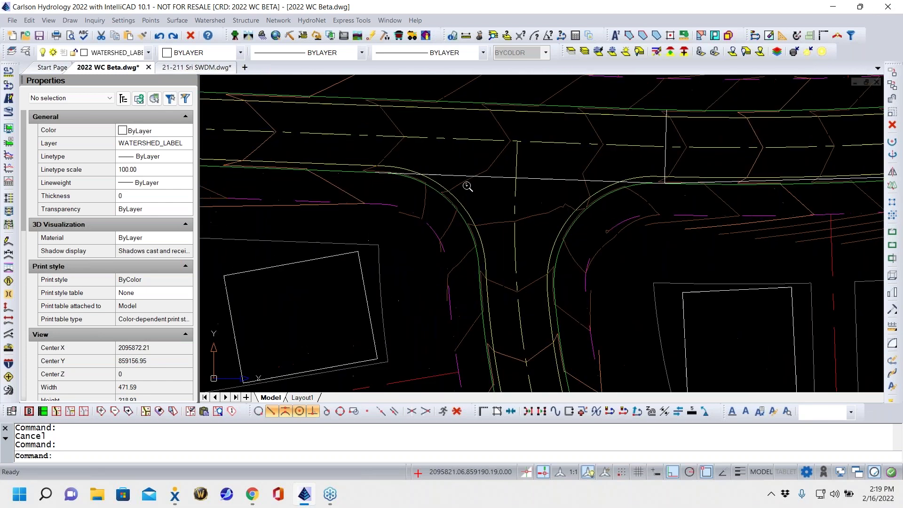
{"action": "scroll", "coordinate": [410, 162], "scroll_direction": "down", "scroll_amount": 4}
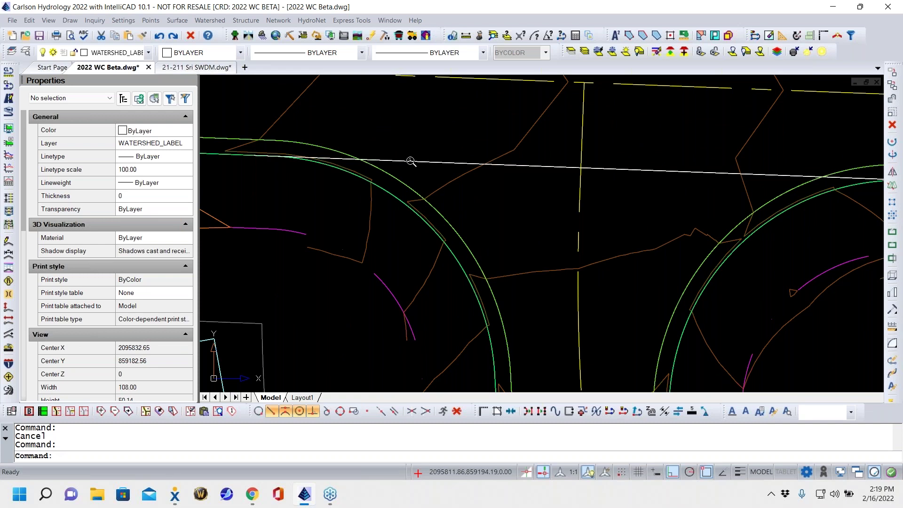
{"action": "middle_click_drag", "start_coordinate": [411, 175], "coordinate": [580, 210]}
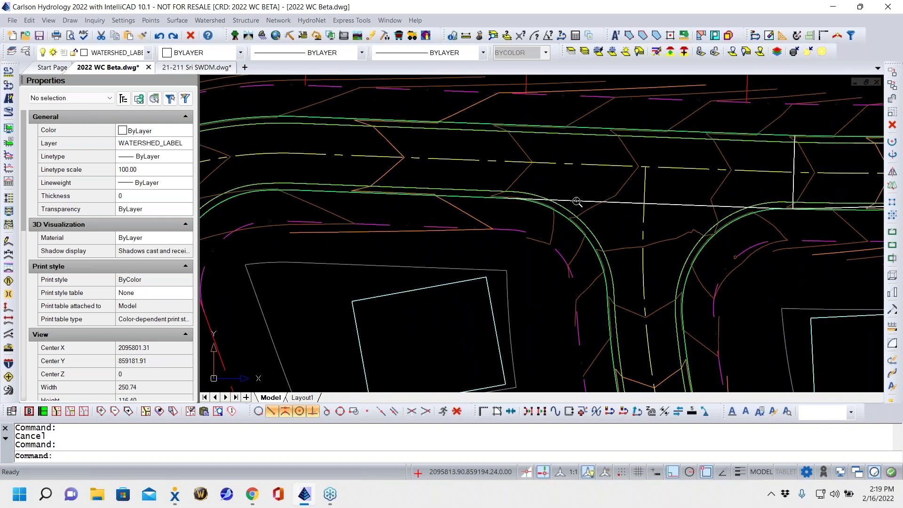
{"action": "left_click", "coordinate": [574, 201]}
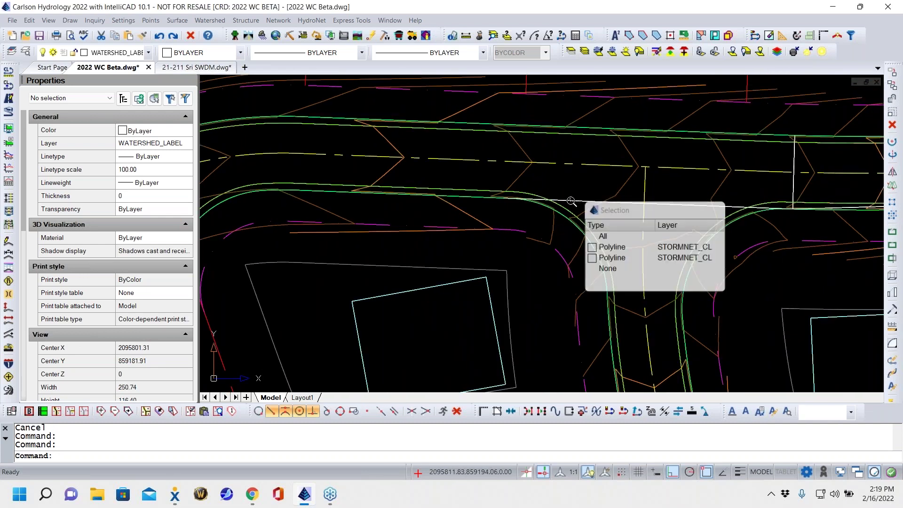
{"action": "left_click", "coordinate": [612, 246]}
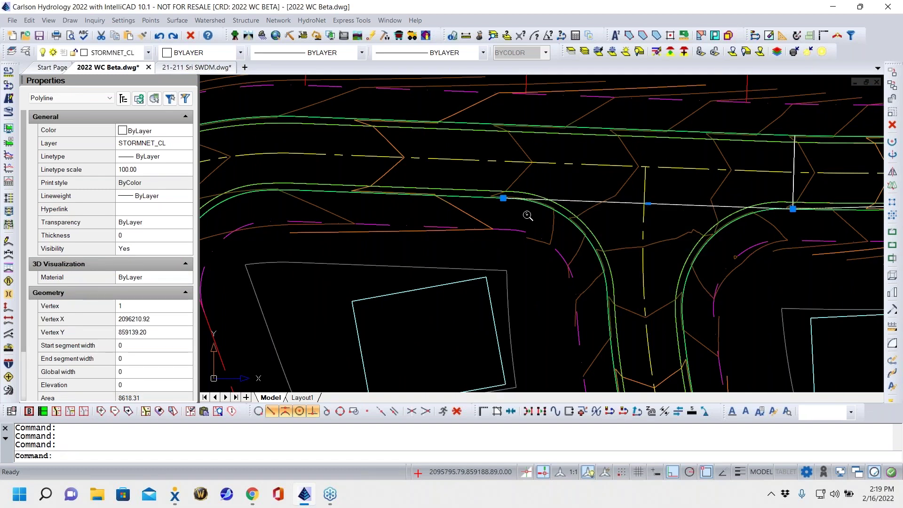
{"action": "scroll", "coordinate": [528, 217], "scroll_direction": "up", "scroll_amount": 4}
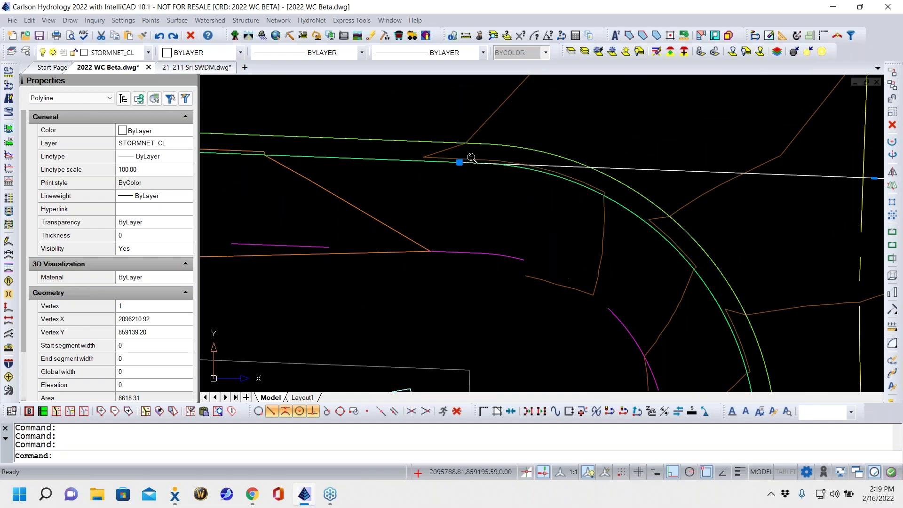
{"action": "mouse_move", "coordinate": [460, 165]}
{"action": "scroll", "coordinate": [630, 212], "scroll_direction": "down", "scroll_amount": 5}
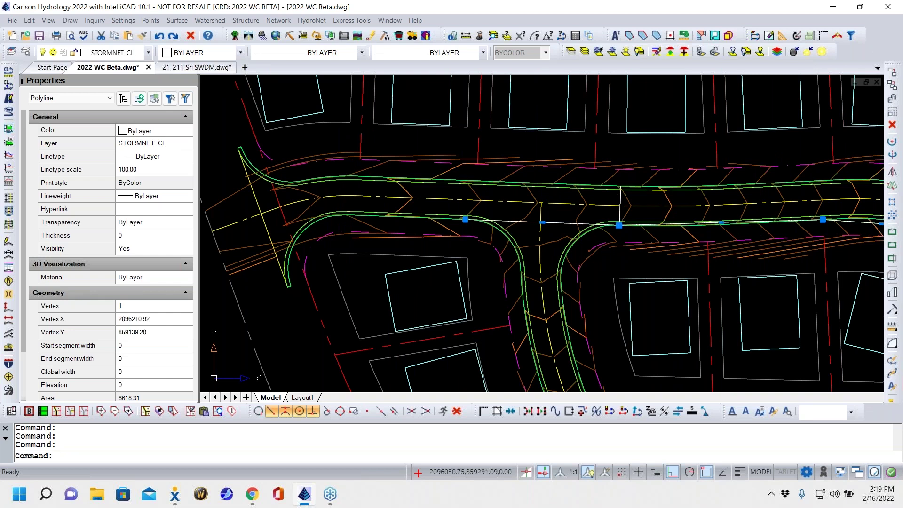
{"action": "key", "text": "Escape"}
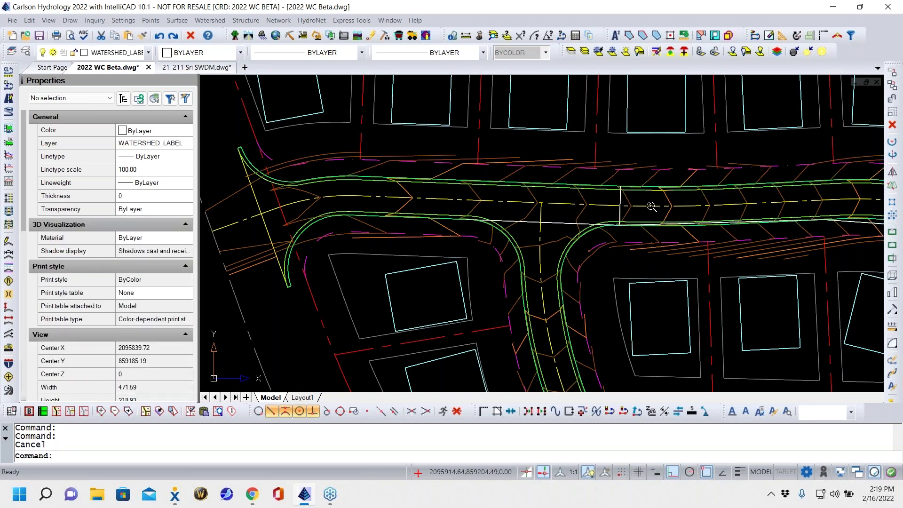
Create a new storm sewer network file named SD 21622 in the 2022 Beta Testing folder from the sewer network settings
{"action": "left_click", "coordinate": [284, 22]}
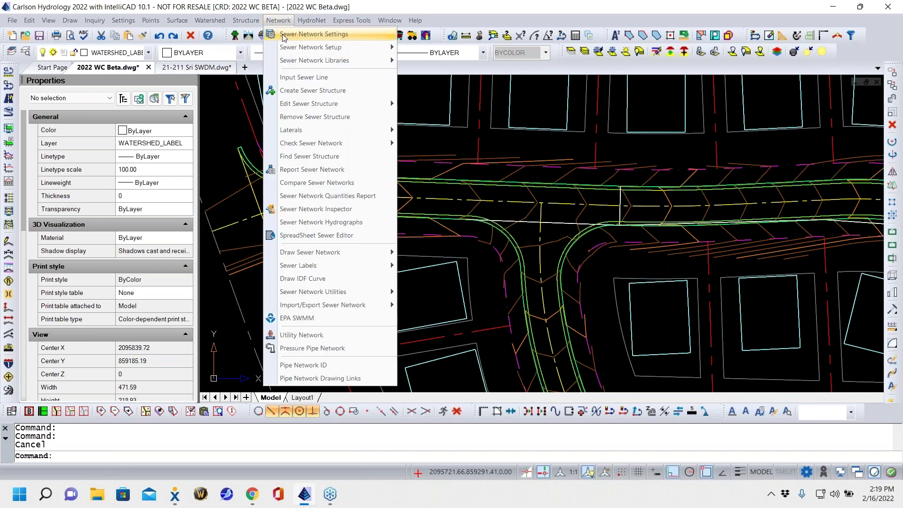
{"action": "left_click", "coordinate": [357, 35]}
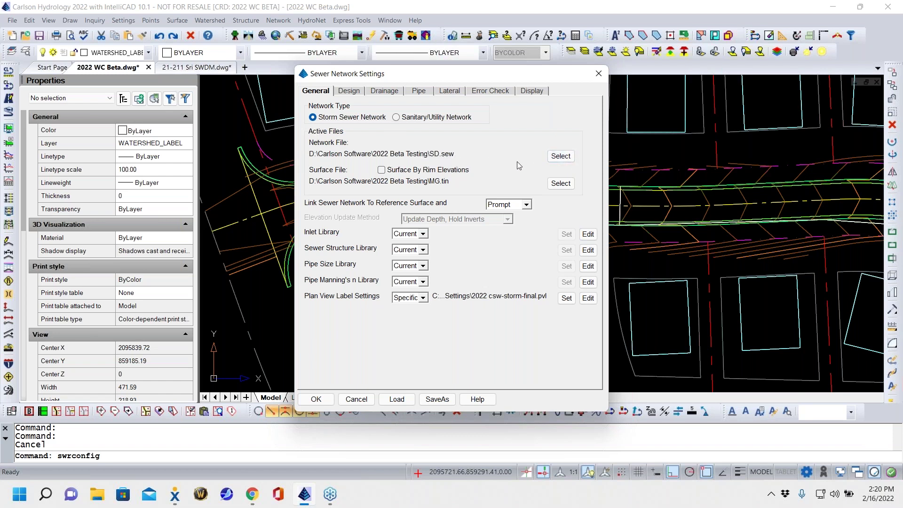
{"action": "left_click", "coordinate": [561, 157]}
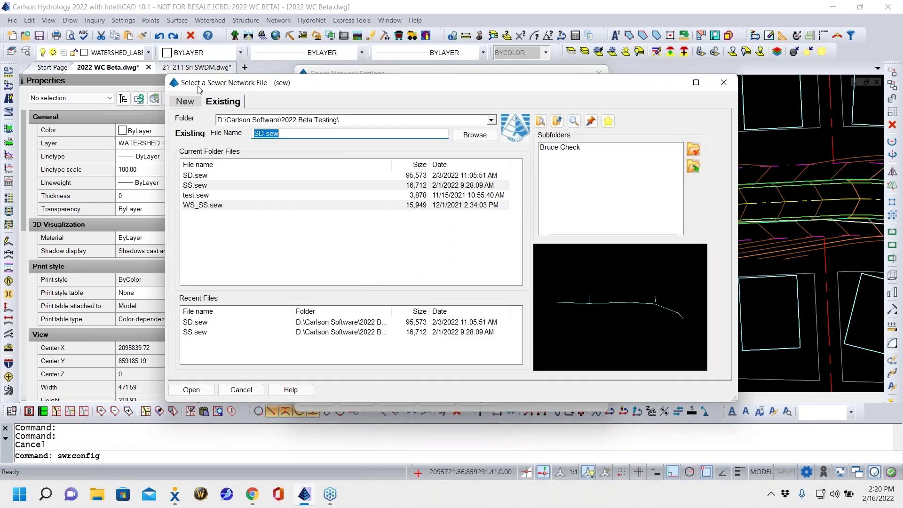
{"action": "left_click", "coordinate": [183, 102]}
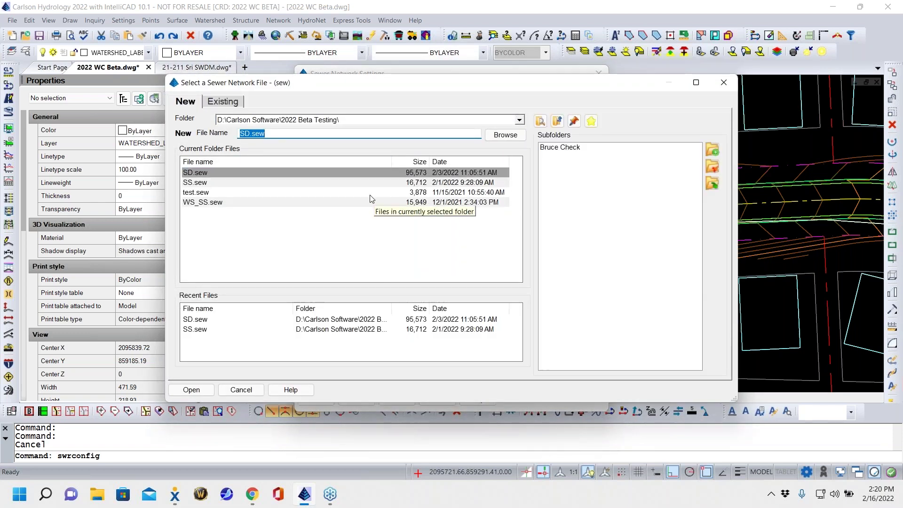
{"action": "type", "text": "SD"}
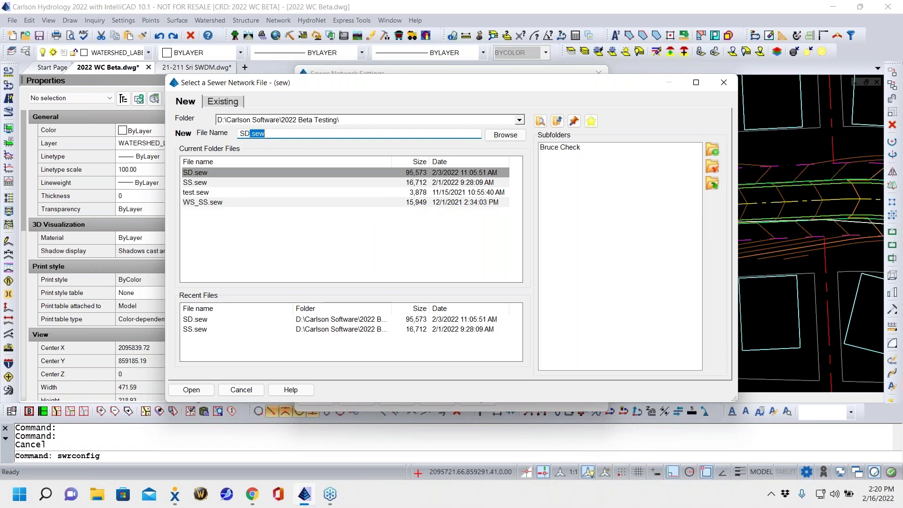
{"action": "type", "text": "21622"}
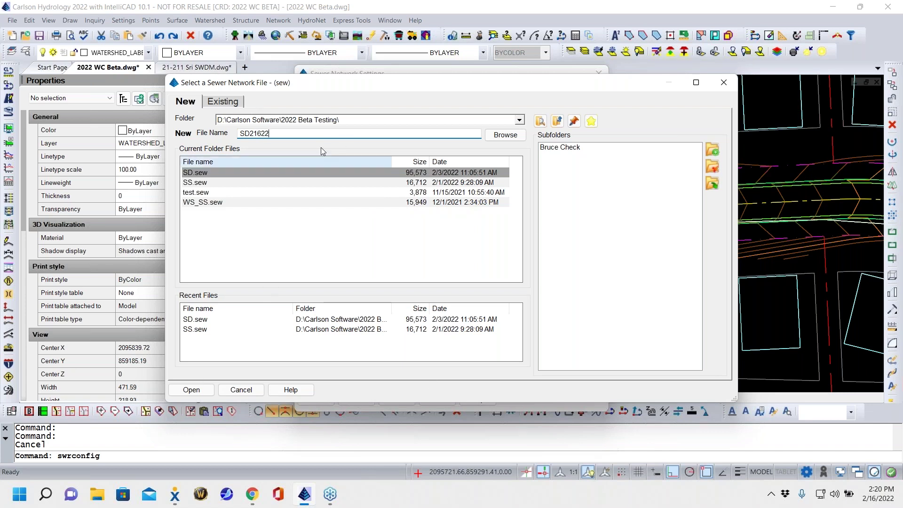
{"action": "left_click", "coordinate": [252, 134]}
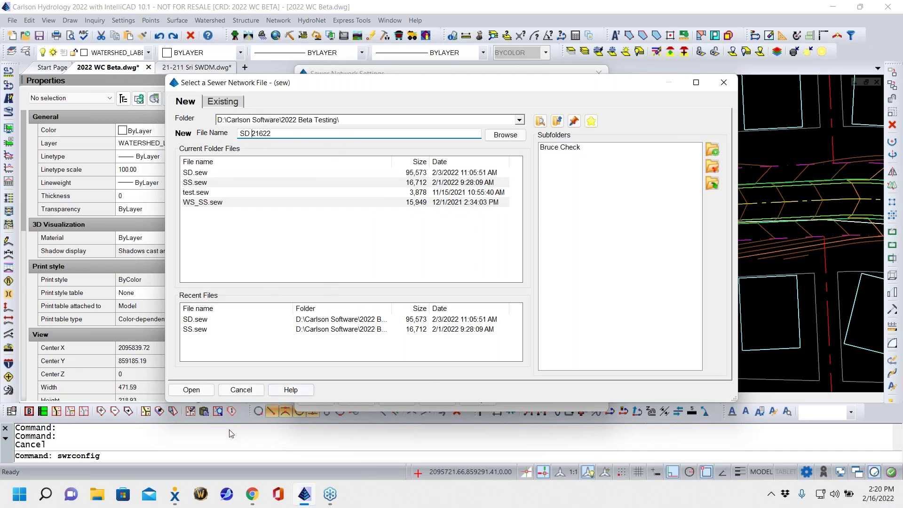
{"action": "left_click", "coordinate": [192, 390]}
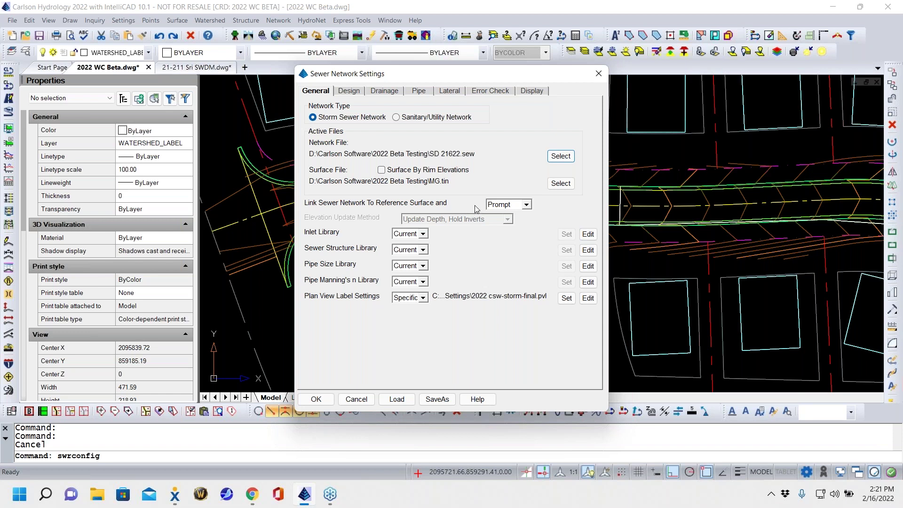
Review the reference surface link and Inlet Library choices, keeping Prompt for the link and Current for the library
{"action": "left_click", "coordinate": [527, 205]}
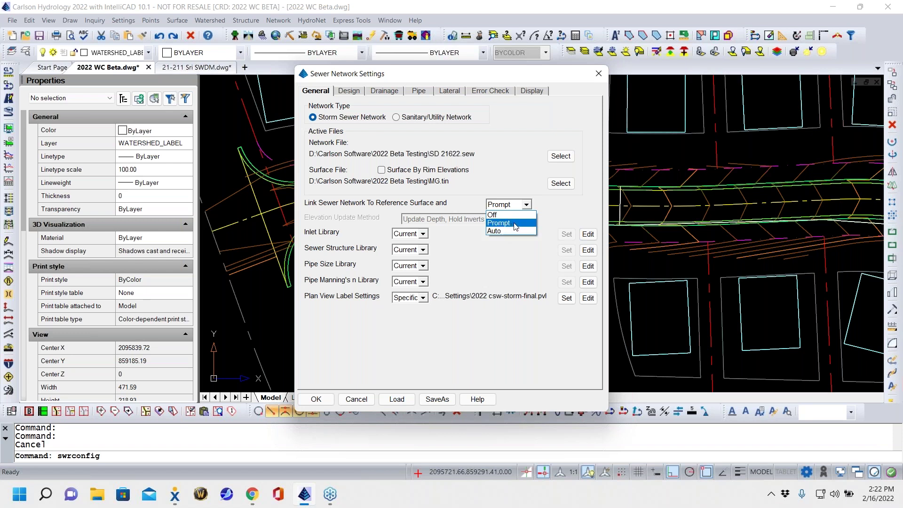
{"action": "left_click", "coordinate": [515, 224]}
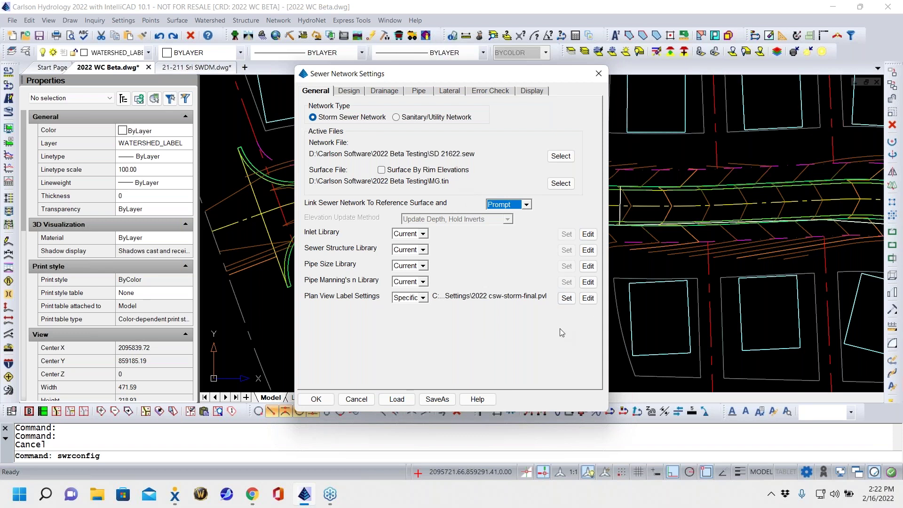
{"action": "left_click", "coordinate": [424, 235]}
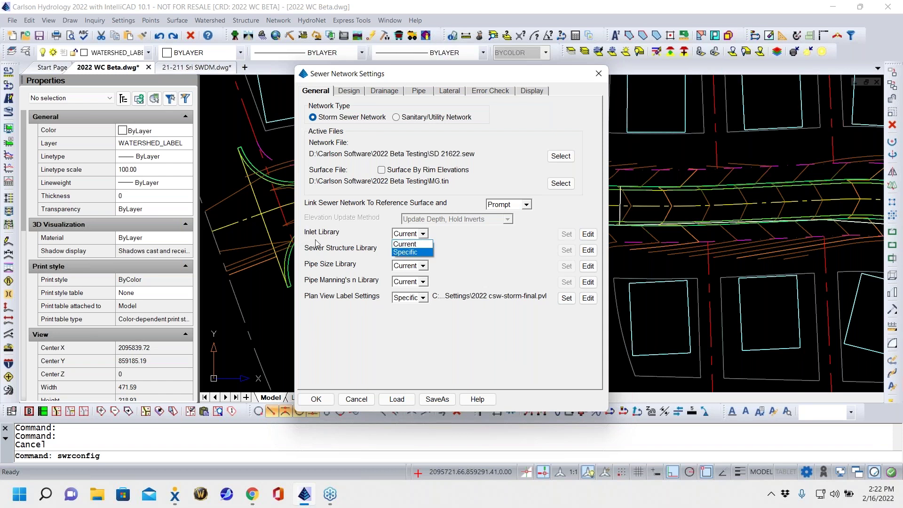
{"action": "left_click", "coordinate": [422, 244]}
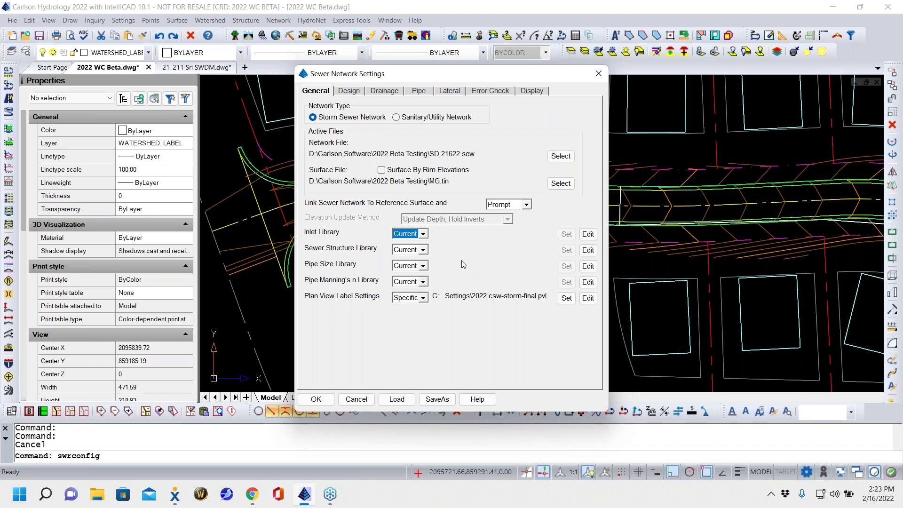
Set the Pipe Size Library to Specific and assign the file C-76 - RCP III - Wall B 12-36 Wall C 42-108.psz
{"action": "left_click", "coordinate": [423, 266]}
{"action": "left_click", "coordinate": [405, 284]}
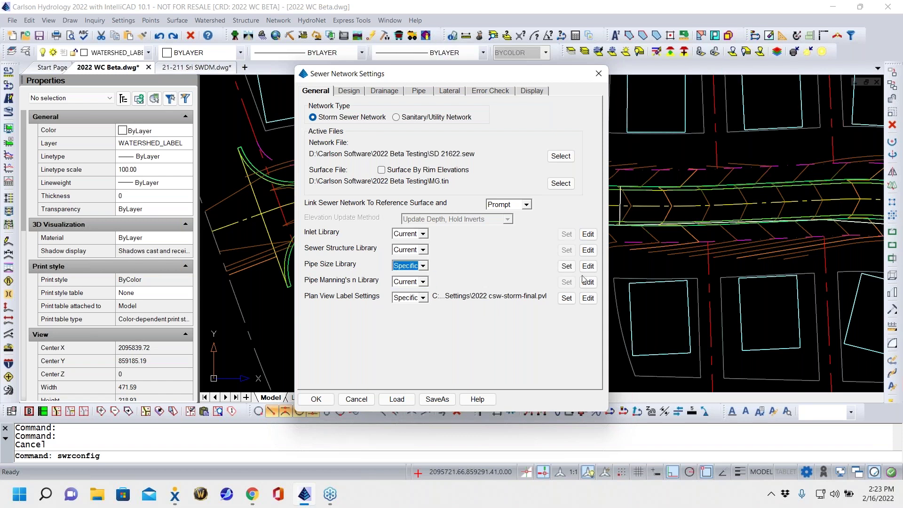
{"action": "left_click", "coordinate": [567, 266]}
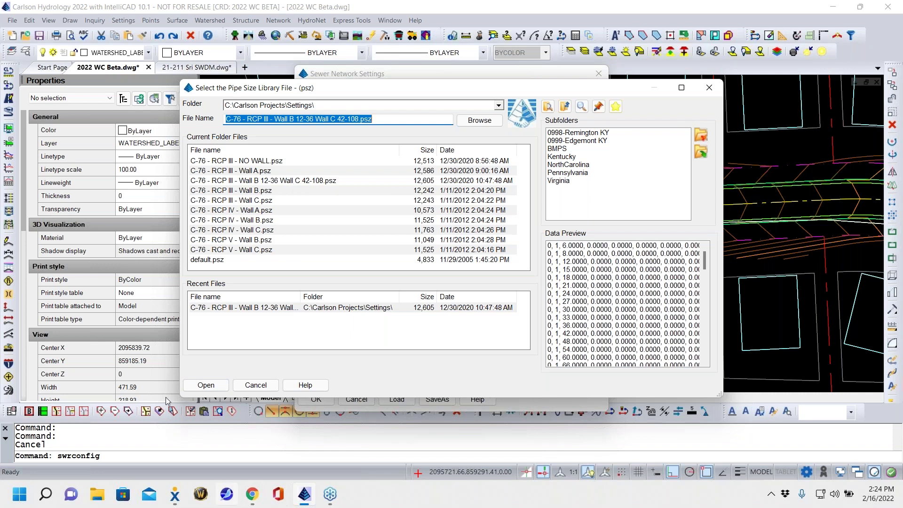
{"action": "left_click", "coordinate": [206, 386]}
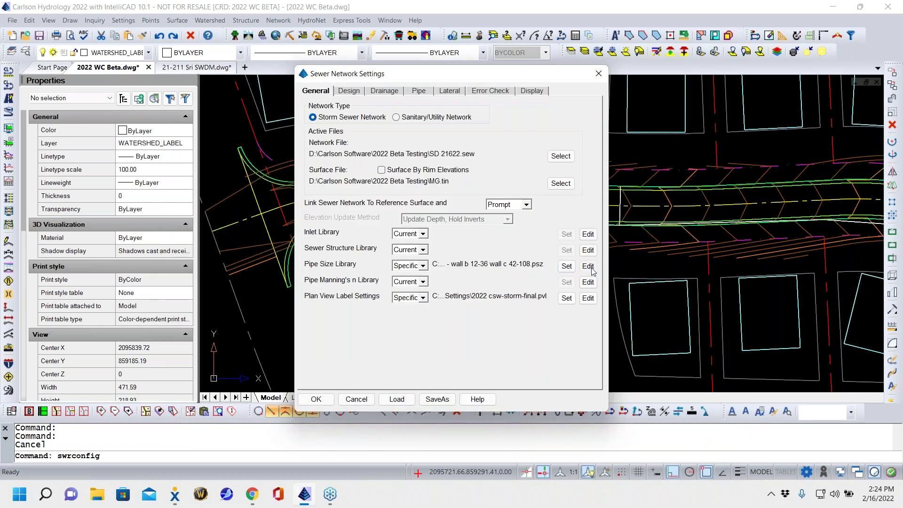
Edit the pipe size library so the 6, 8, 12, 21, 27 and 33 inch circular pipes are not available in design
{"action": "left_click", "coordinate": [588, 266]}
{"action": "left_click_drag", "start_coordinate": [459, 138], "coordinate": [414, 60]}
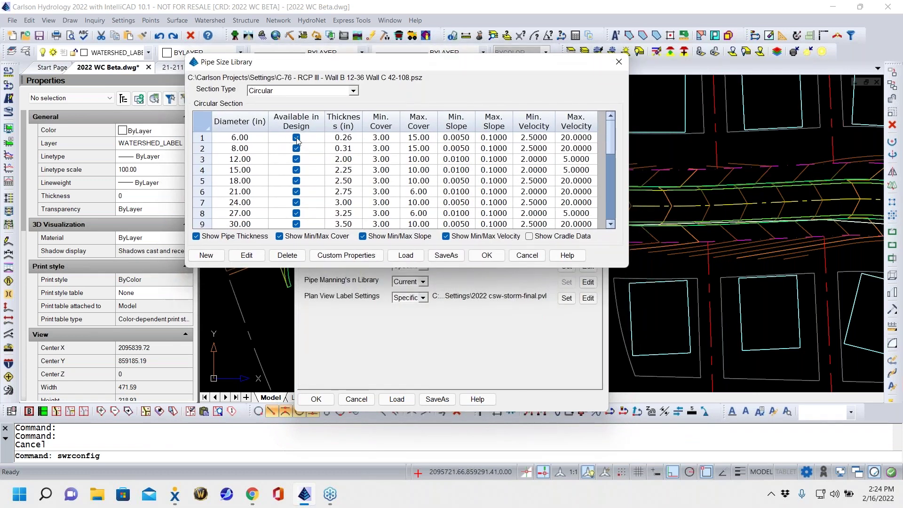
{"action": "left_click", "coordinate": [296, 138]}
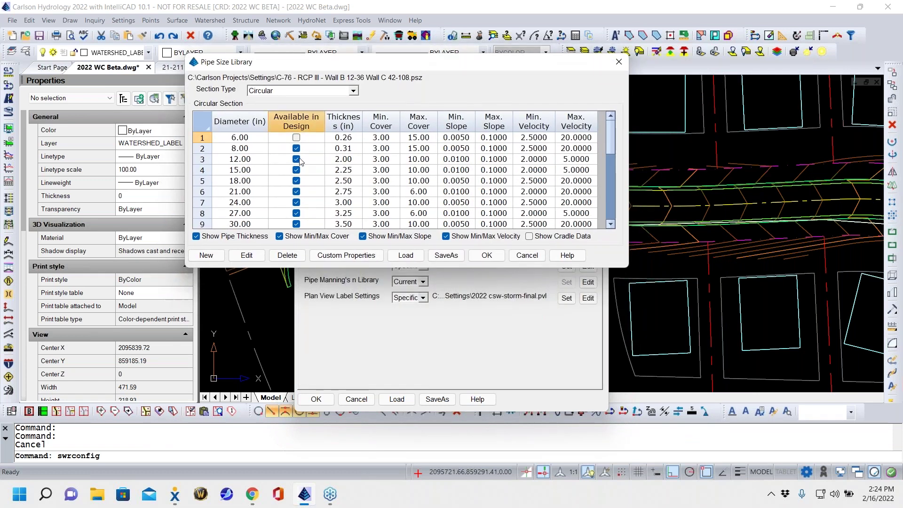
{"action": "left_click", "coordinate": [296, 149]}
{"action": "left_click", "coordinate": [297, 159]}
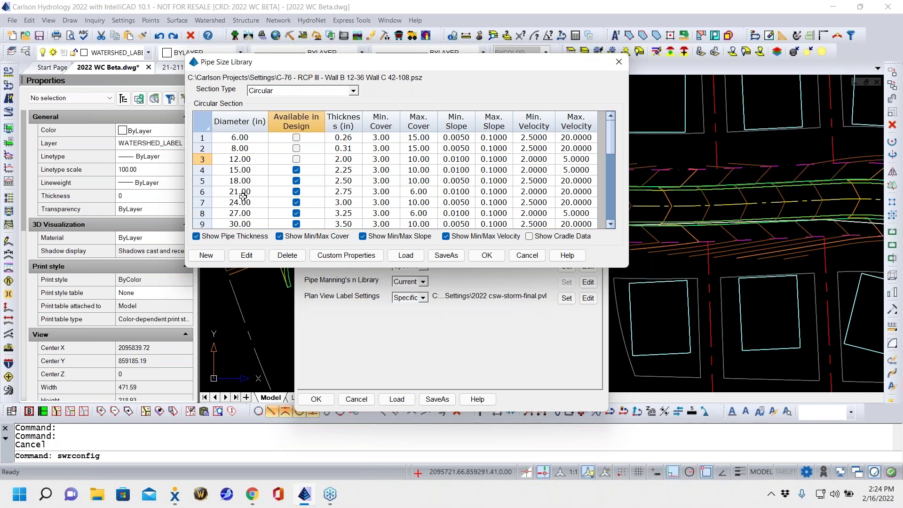
{"action": "left_click", "coordinate": [297, 193]}
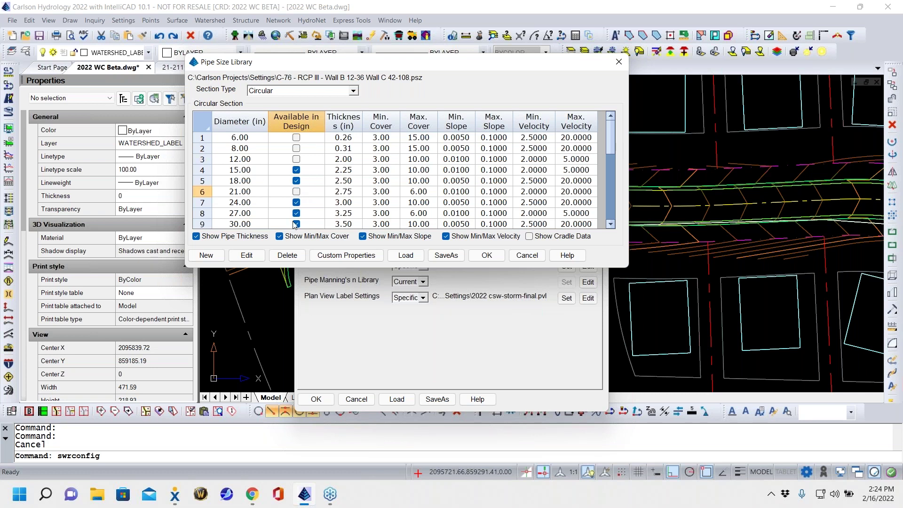
{"action": "left_click", "coordinate": [296, 213]}
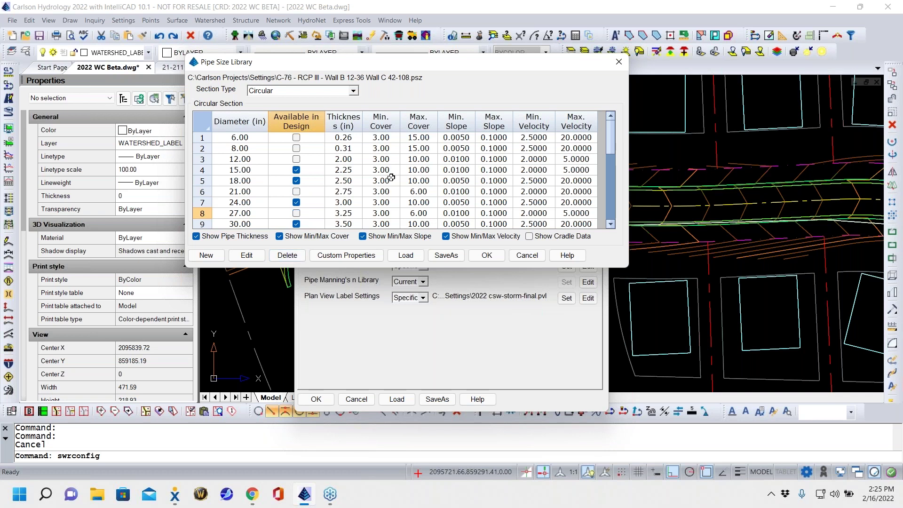
{"action": "scroll", "coordinate": [391, 178], "scroll_direction": "down", "scroll_amount": 2}
{"action": "left_click", "coordinate": [297, 170]}
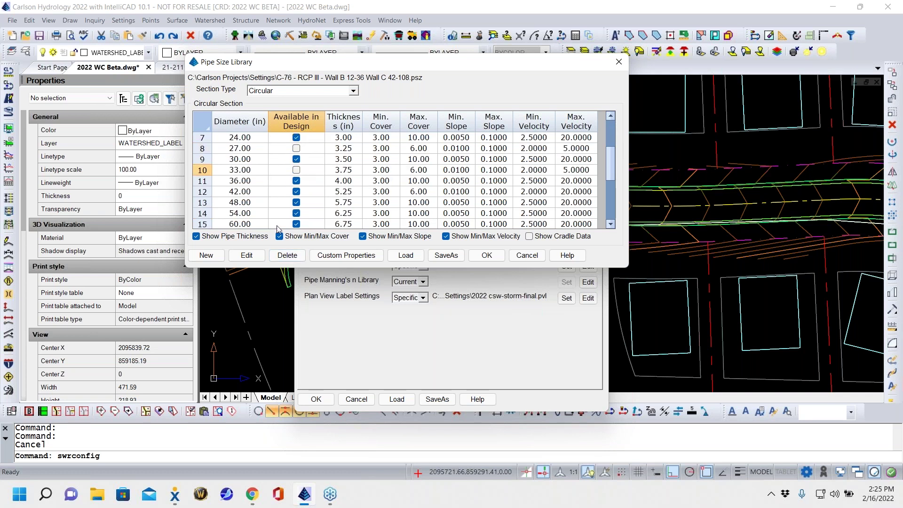
Accept the pipe size library edits after checking the size list, and return the Pipe Size Library option to Current
{"action": "scroll", "coordinate": [397, 188], "scroll_direction": "up", "scroll_amount": 2}
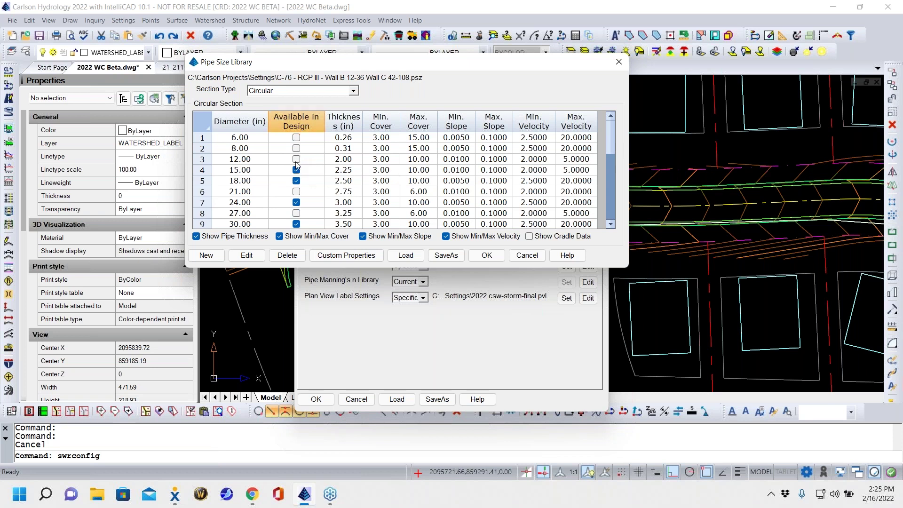
{"action": "scroll", "coordinate": [297, 166], "scroll_direction": "down", "scroll_amount": 3}
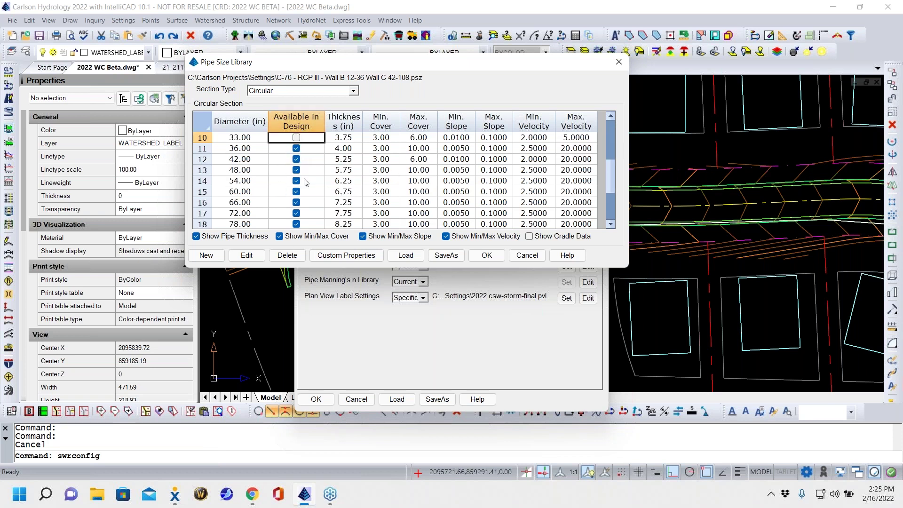
{"action": "scroll", "coordinate": [305, 182], "scroll_direction": "up", "scroll_amount": 3}
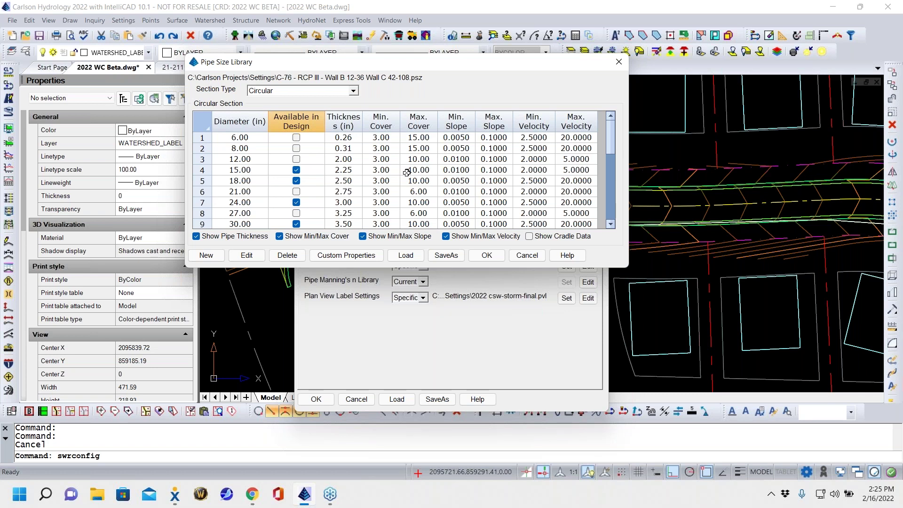
{"action": "scroll", "coordinate": [407, 173], "scroll_direction": "down", "scroll_amount": 1}
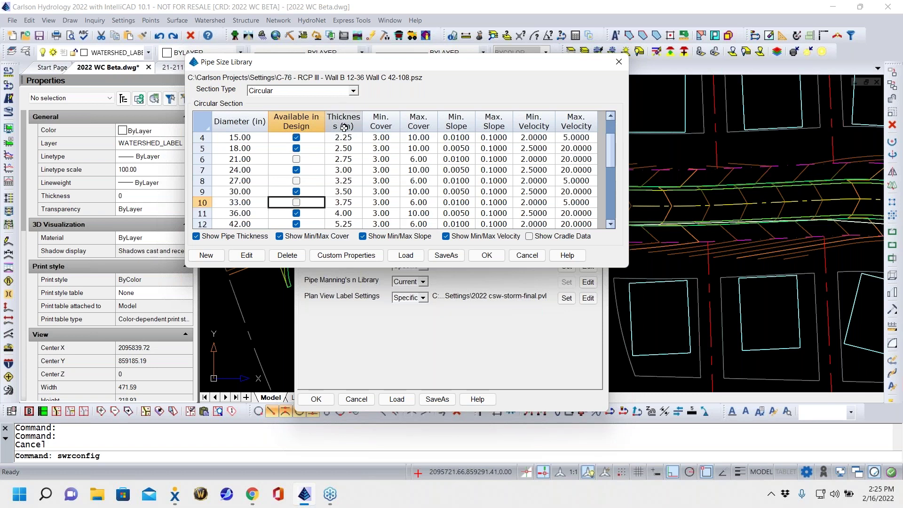
{"action": "left_click", "coordinate": [248, 171]}
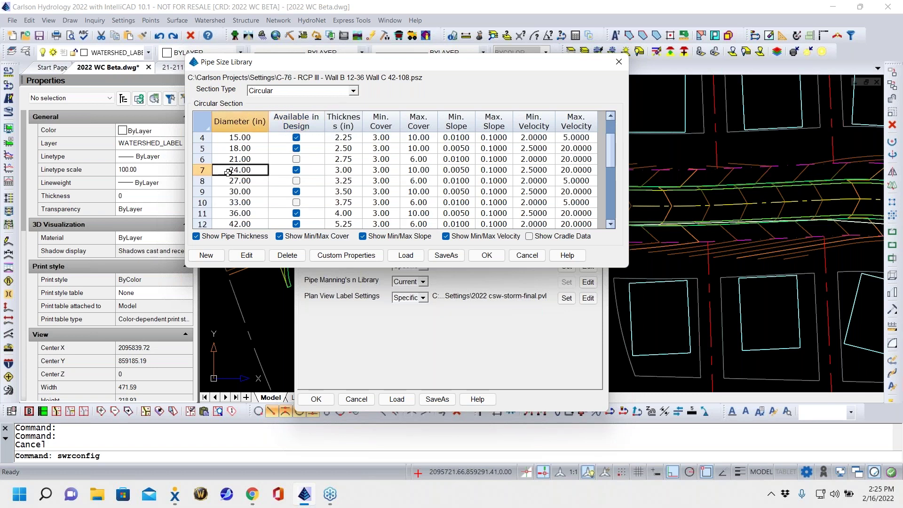
{"action": "left_click", "coordinate": [353, 171]}
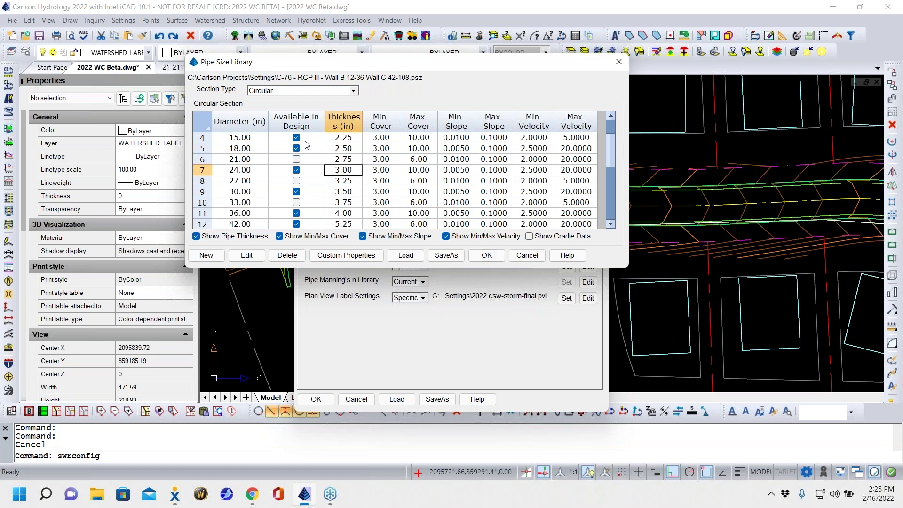
{"action": "left_click", "coordinate": [493, 259]}
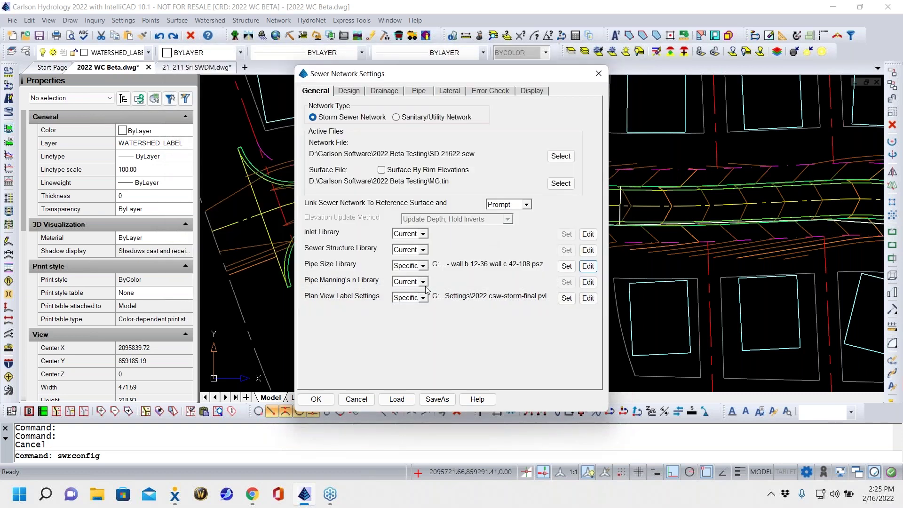
{"action": "left_click", "coordinate": [423, 266]}
{"action": "left_click", "coordinate": [408, 281]}
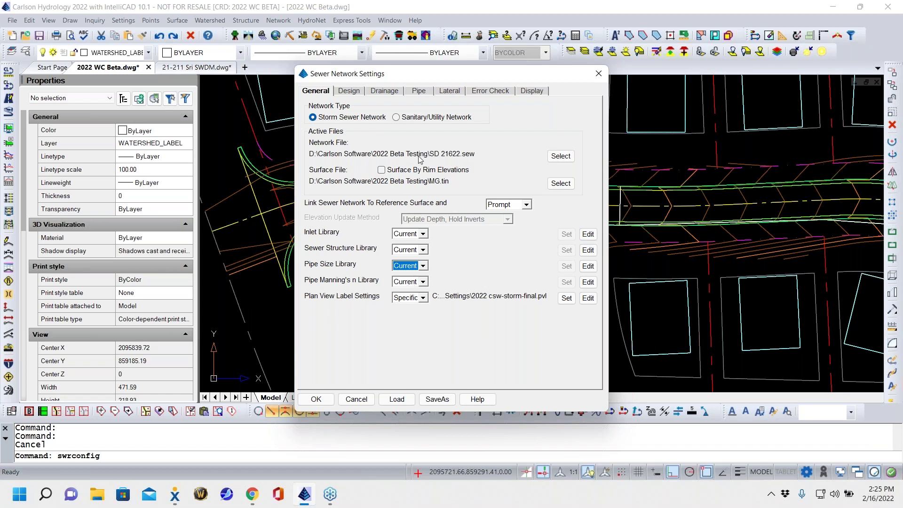
Review the design choices for HGL Computation Method and Friction Slope Averaging Method, keeping FHWA Method and Arithmetic
{"action": "left_click", "coordinate": [353, 93]}
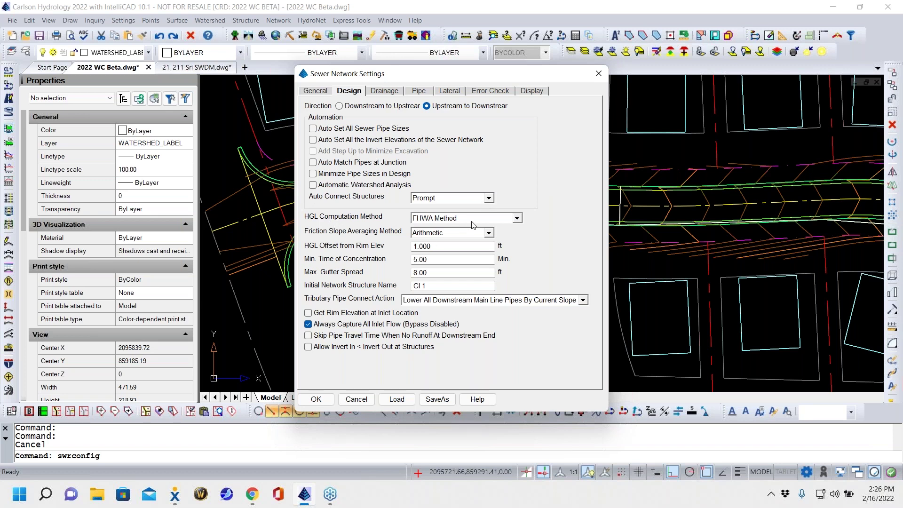
{"action": "left_click", "coordinate": [517, 219]}
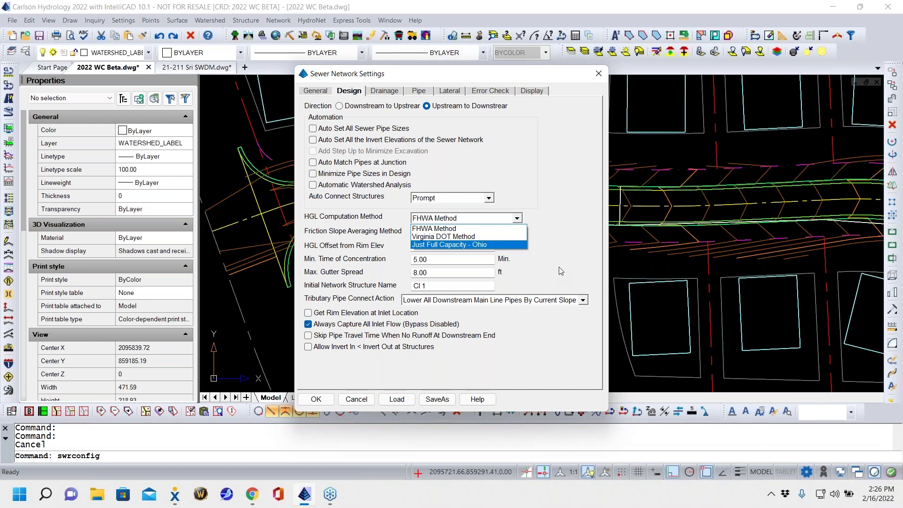
{"action": "key", "text": "Escape"}
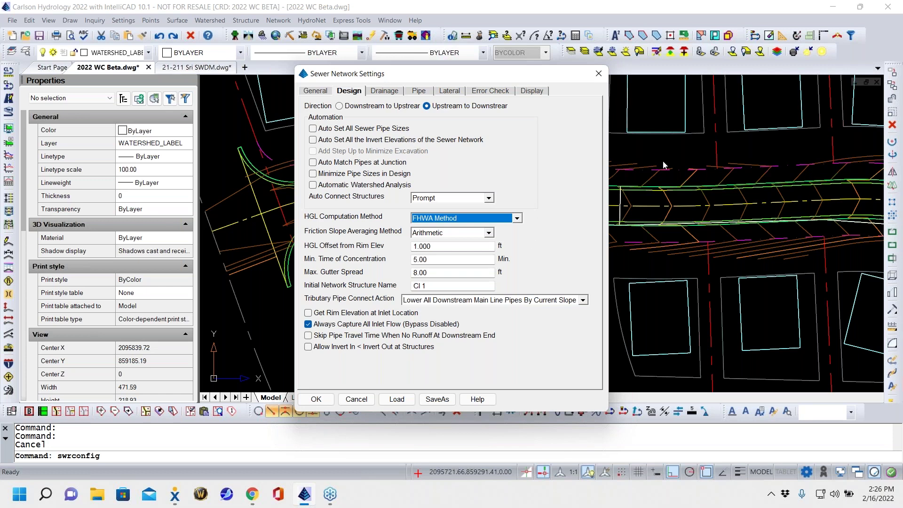
{"action": "left_click", "coordinate": [490, 233]}
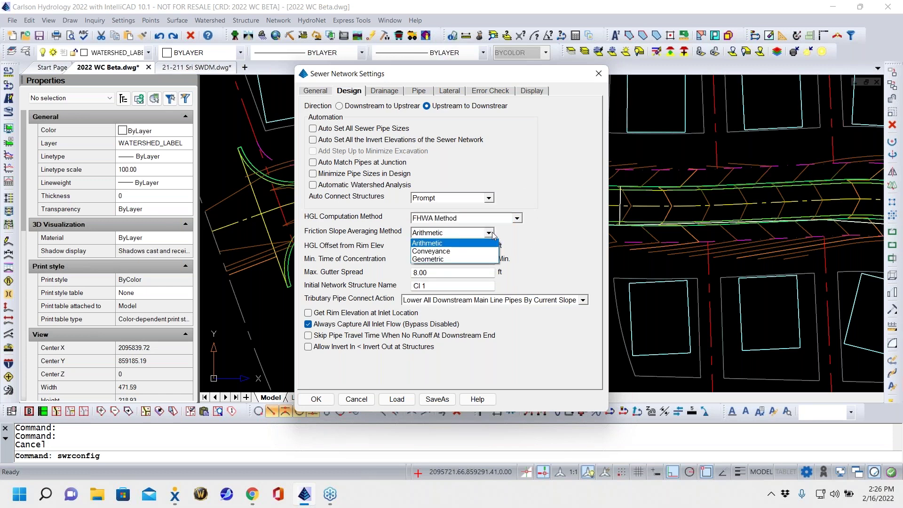
{"action": "left_click", "coordinate": [570, 250]}
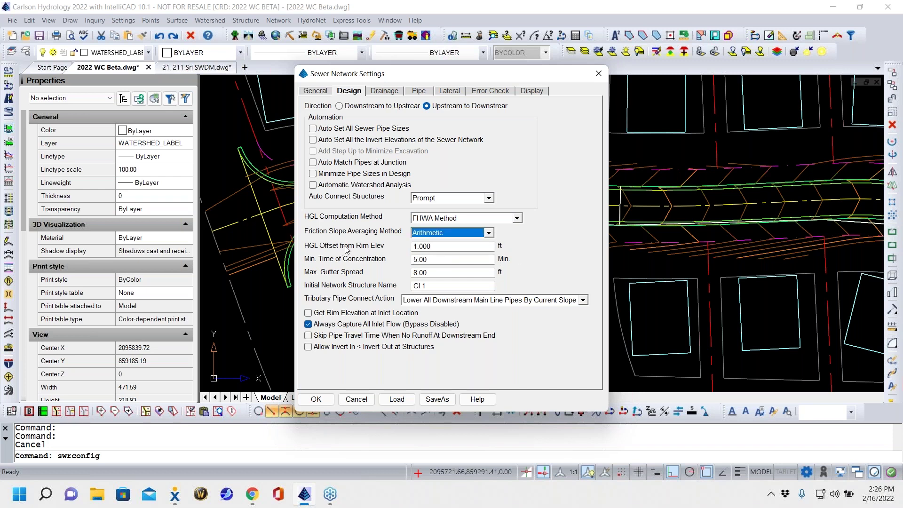
Check the design values for HGL Offset from Rim Elev, Min. Time of Concentration and Max. Gutter Spread
{"action": "left_click_drag", "start_coordinate": [450, 246], "coordinate": [2, 226]}
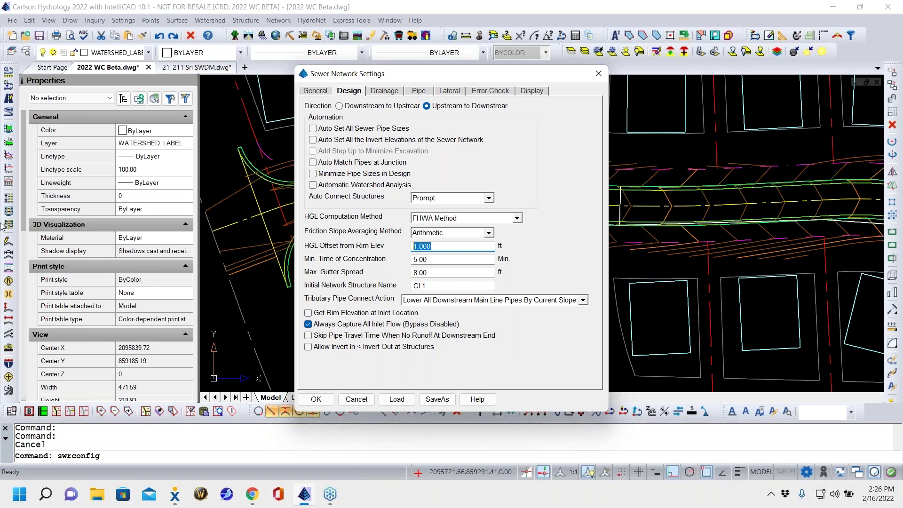
{"action": "left_click", "coordinate": [457, 247]}
{"action": "left_click", "coordinate": [456, 259]}
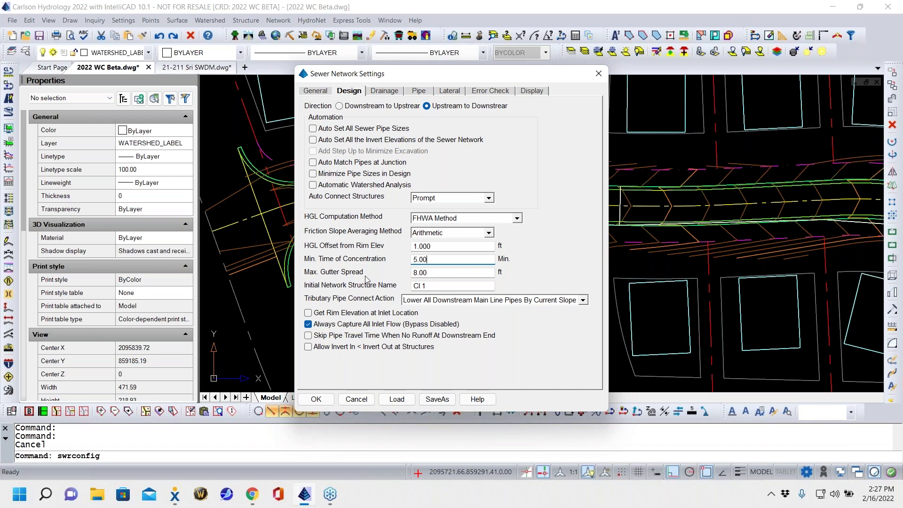
{"action": "key", "text": "Tab"}
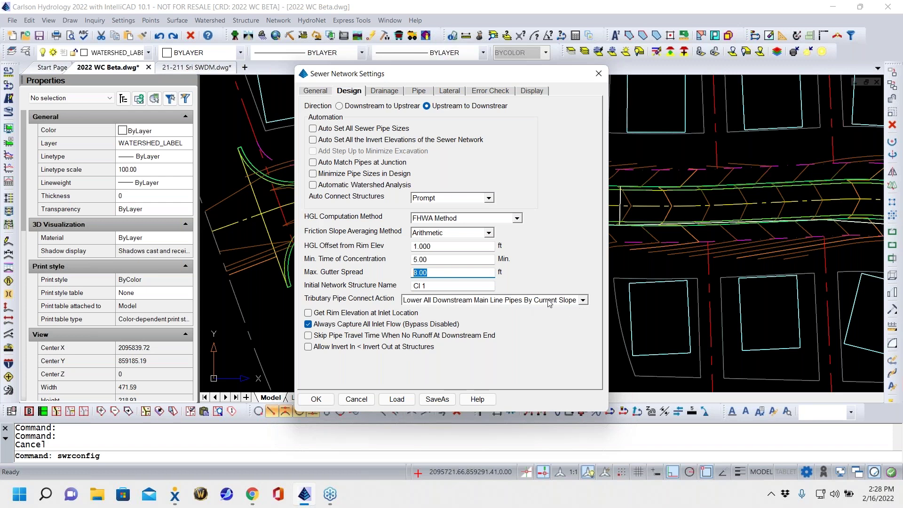
Keep Tributary Pipe Connect Action at Lower All Downstream Main Line Pipes By Current Slope, and turn off Always Capture All Inlet Flow (Bypass Disabled)
{"action": "left_click", "coordinate": [586, 303]}
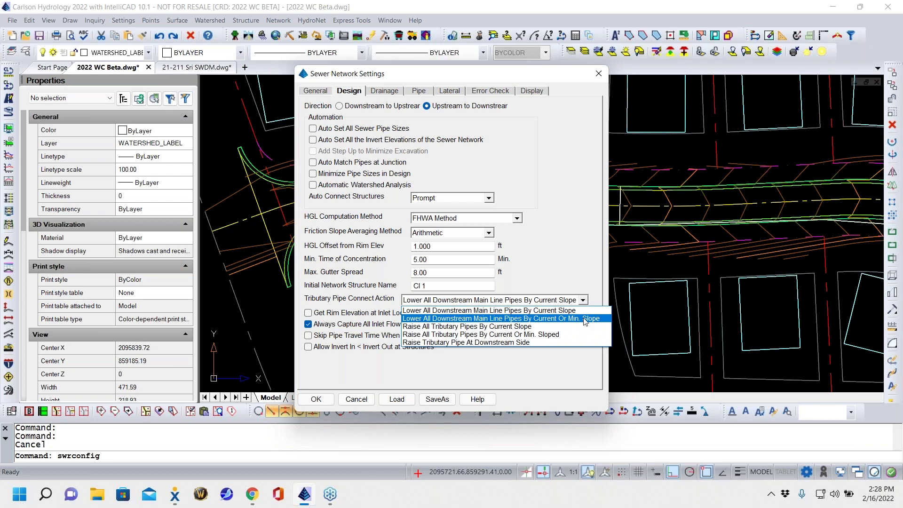
{"action": "left_click", "coordinate": [575, 257]}
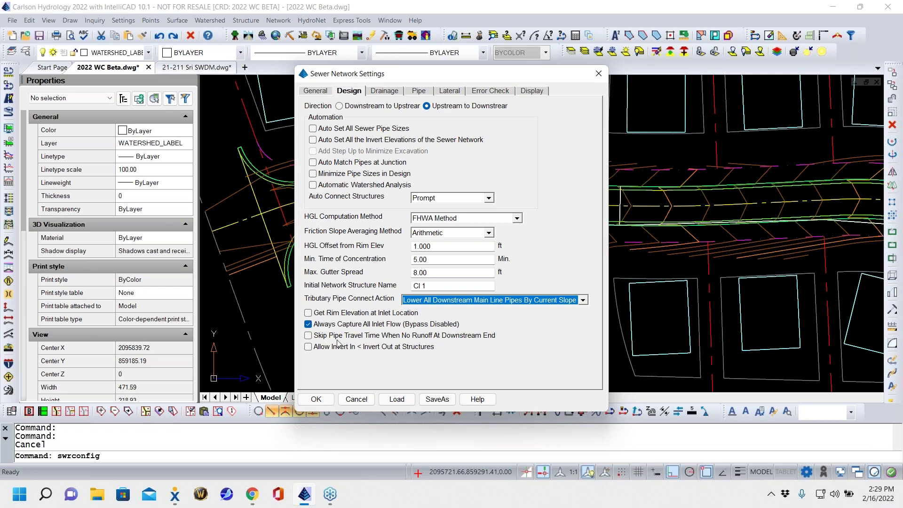
{"action": "left_click", "coordinate": [308, 324]}
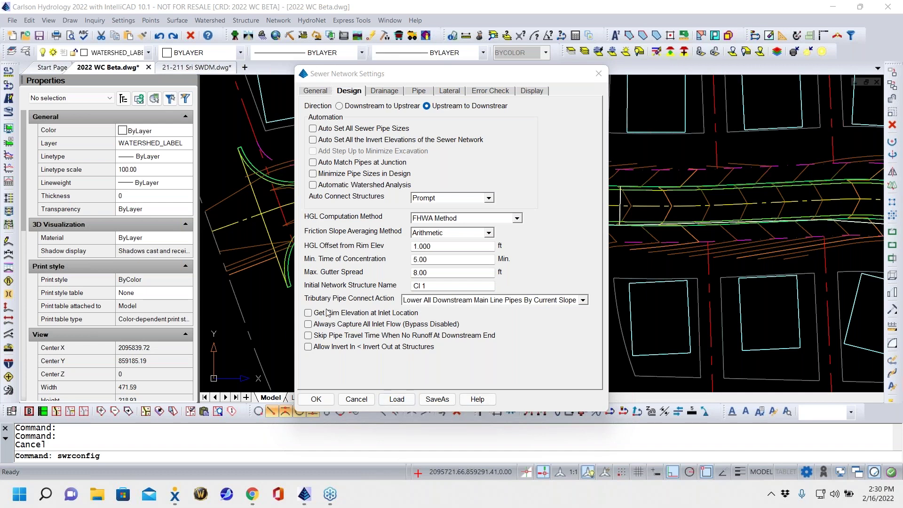
{"action": "left_click", "coordinate": [325, 324]}
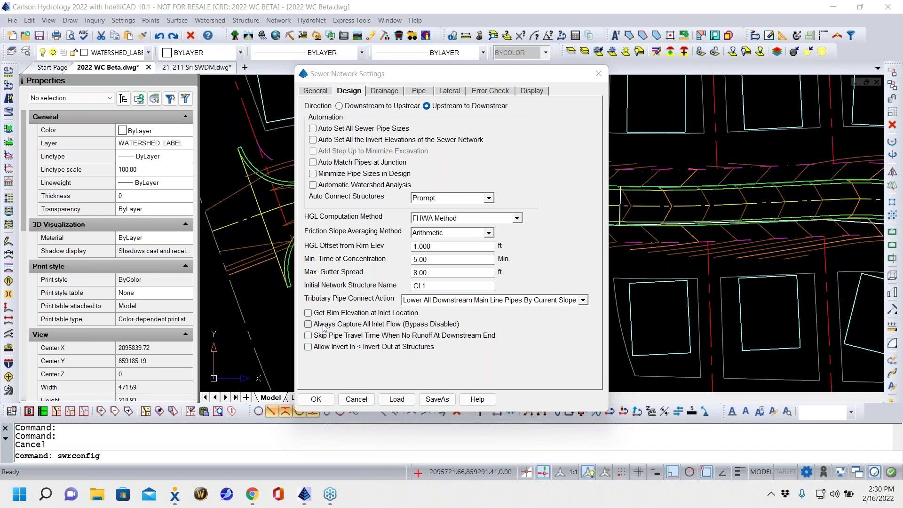
Review the available HGL return periods in the drainage settings, keeping 10 Year
{"action": "left_click", "coordinate": [384, 91]}
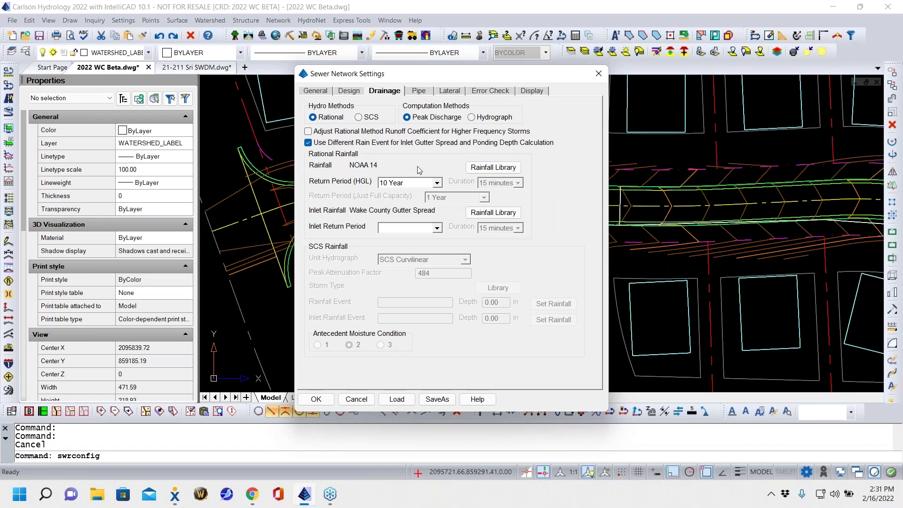
{"action": "left_click", "coordinate": [438, 183]}
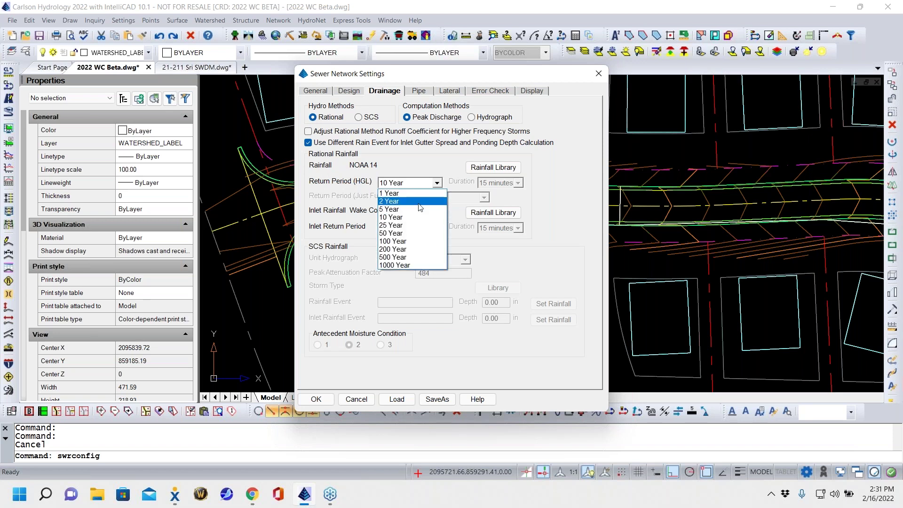
{"action": "left_click", "coordinate": [411, 218]}
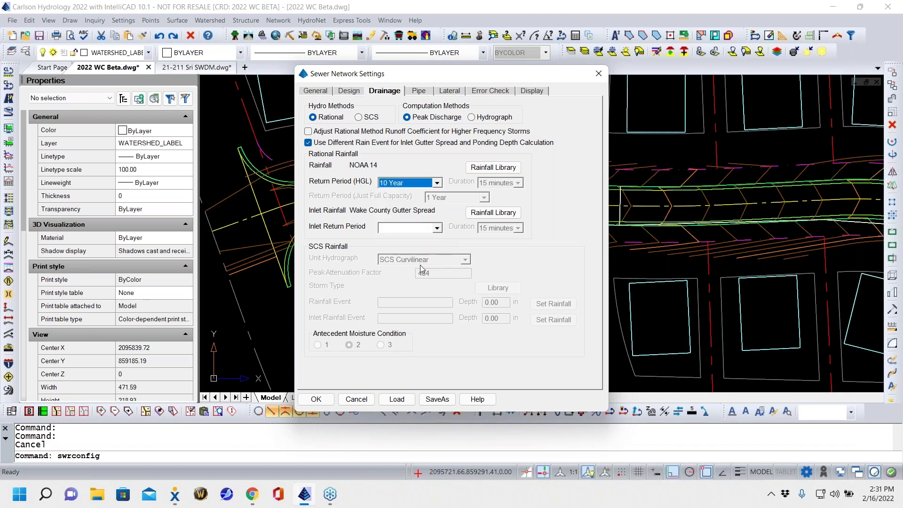
Assign NOAA 14 from the rainfall library as the rational rainfall after checking its 10-year, 5-minute intensity
{"action": "left_click", "coordinate": [501, 168]}
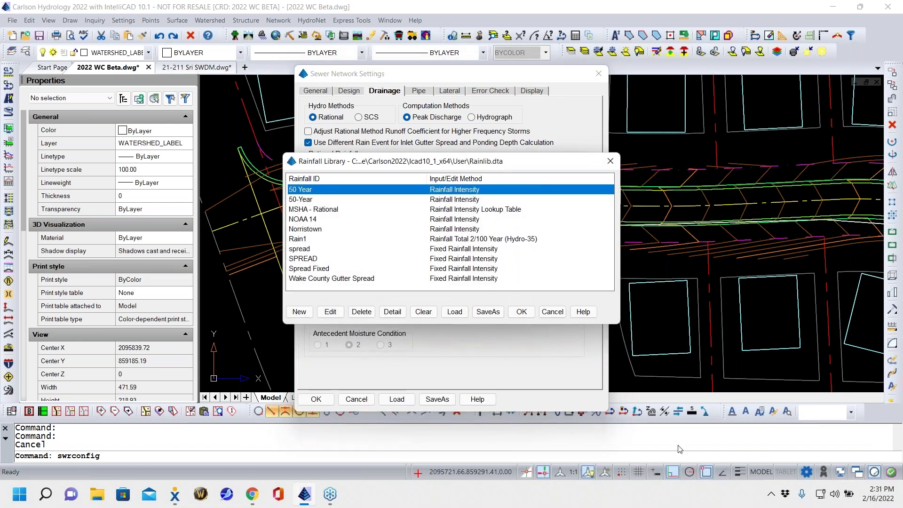
{"action": "left_click", "coordinate": [302, 222]}
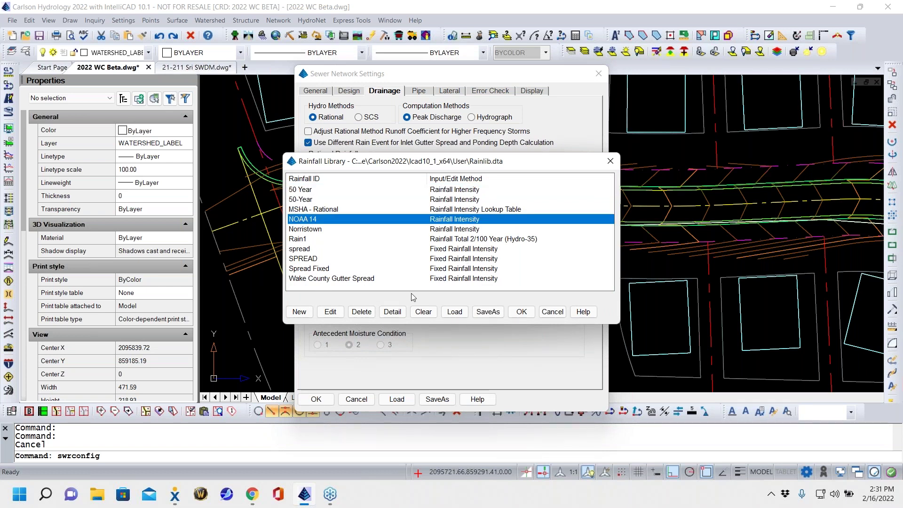
{"action": "left_click", "coordinate": [332, 315]}
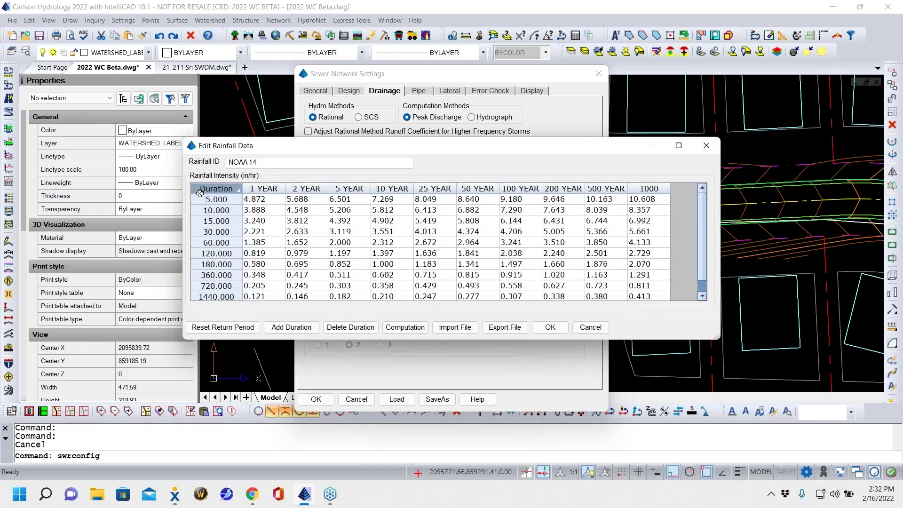
{"action": "left_click", "coordinate": [217, 200]}
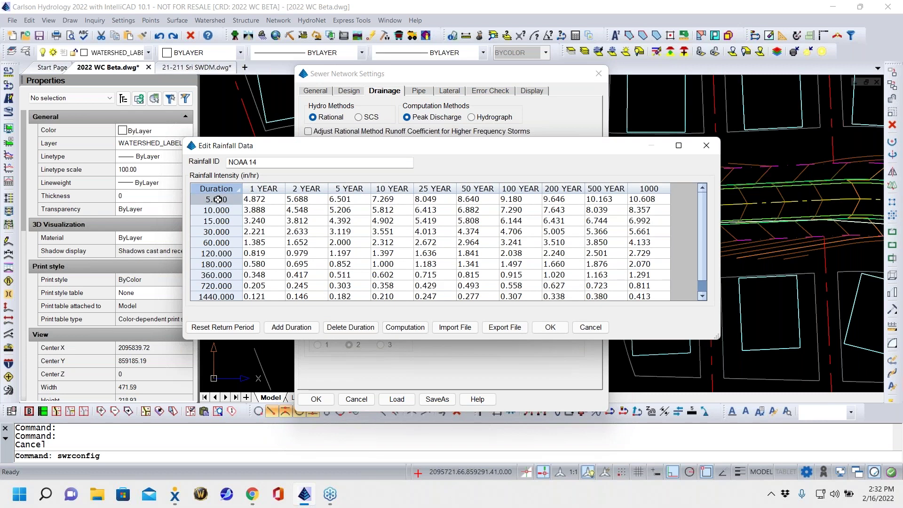
{"action": "left_click", "coordinate": [403, 200]}
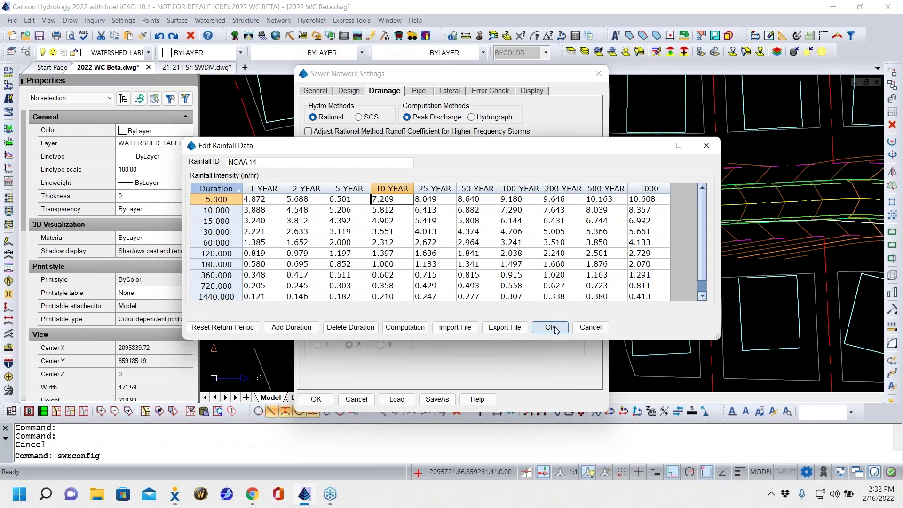
{"action": "left_click", "coordinate": [591, 327]}
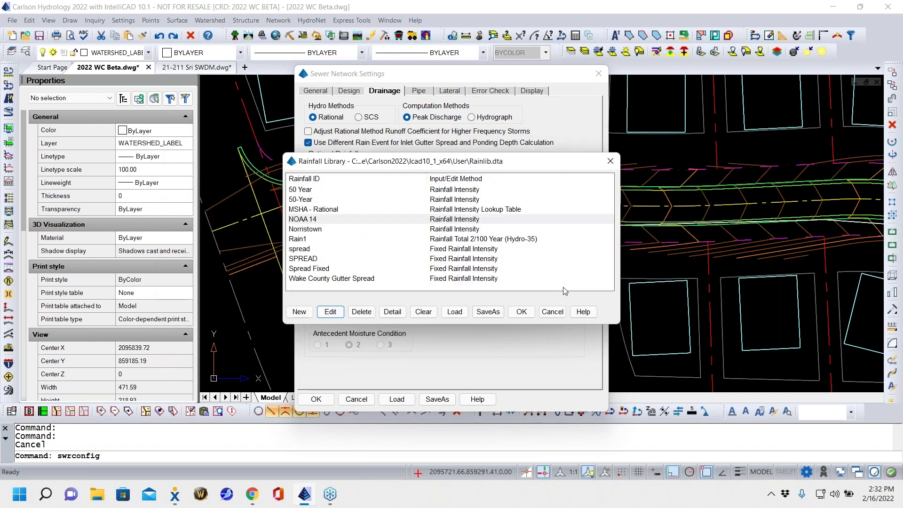
{"action": "left_click", "coordinate": [530, 313]}
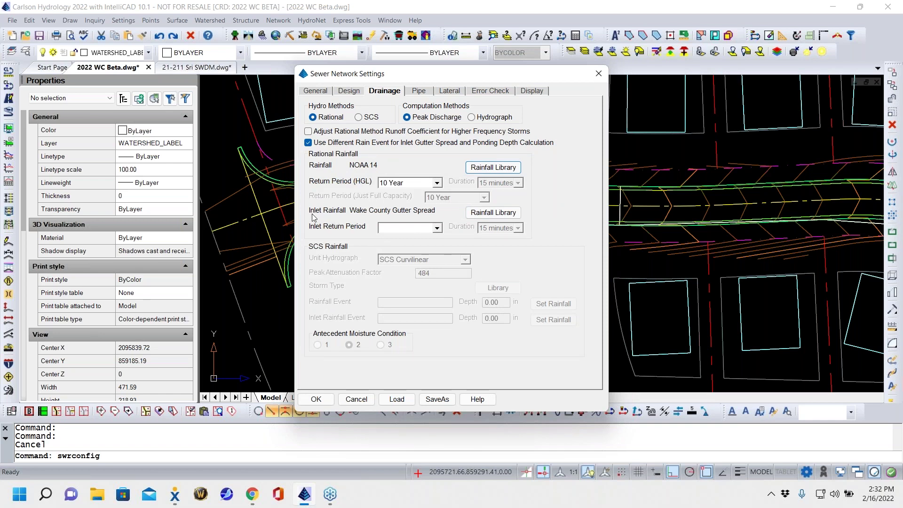
Assign Wake County Gutter Spread from the rainfall library as the inlet rainfall, keeping its fixed intensity of 4.000 in/hr
{"action": "left_click", "coordinate": [493, 212]}
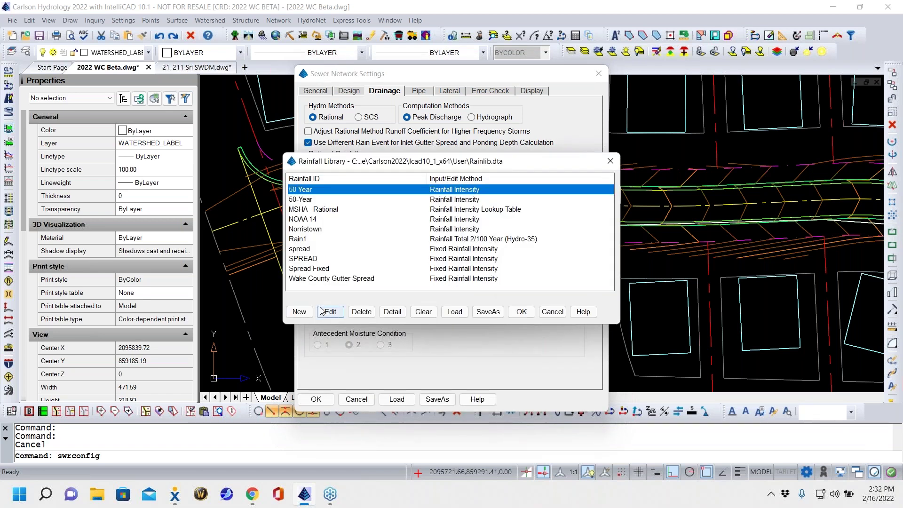
{"action": "left_click", "coordinate": [313, 280]}
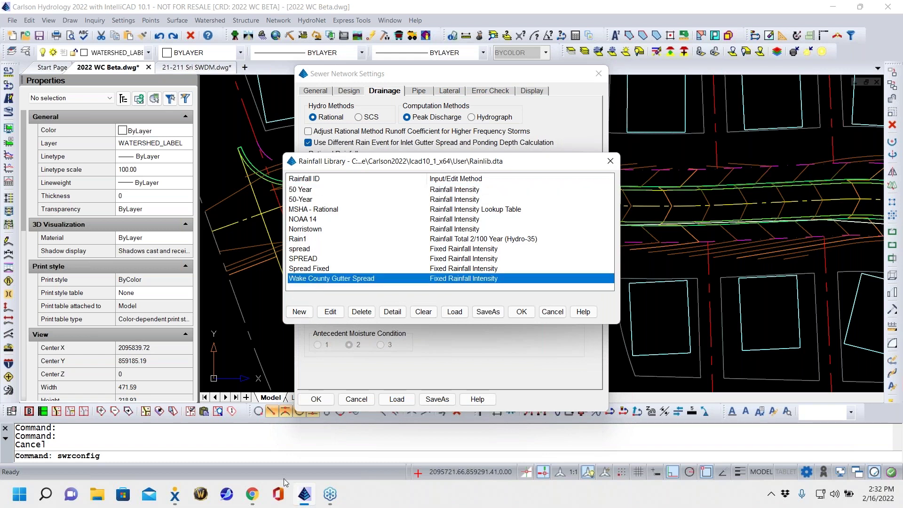
{"action": "left_click", "coordinate": [331, 312]}
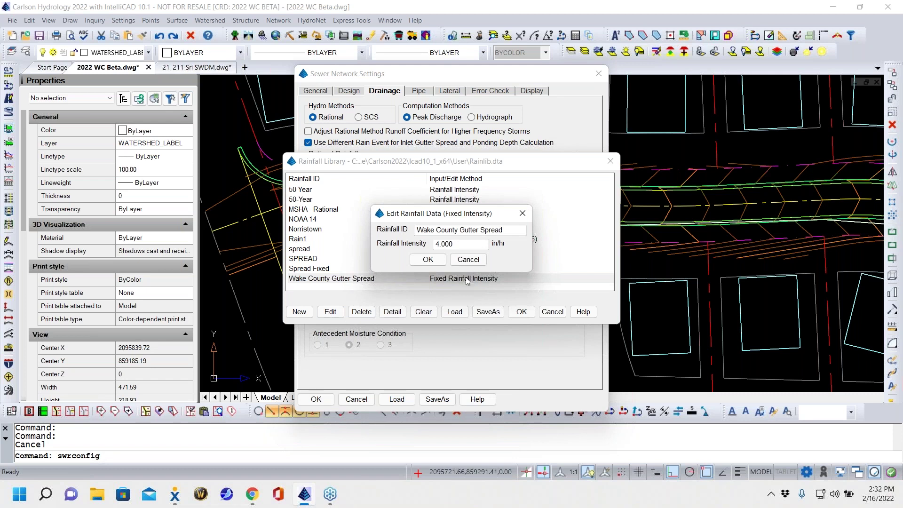
{"action": "triple_click", "coordinate": [448, 231]}
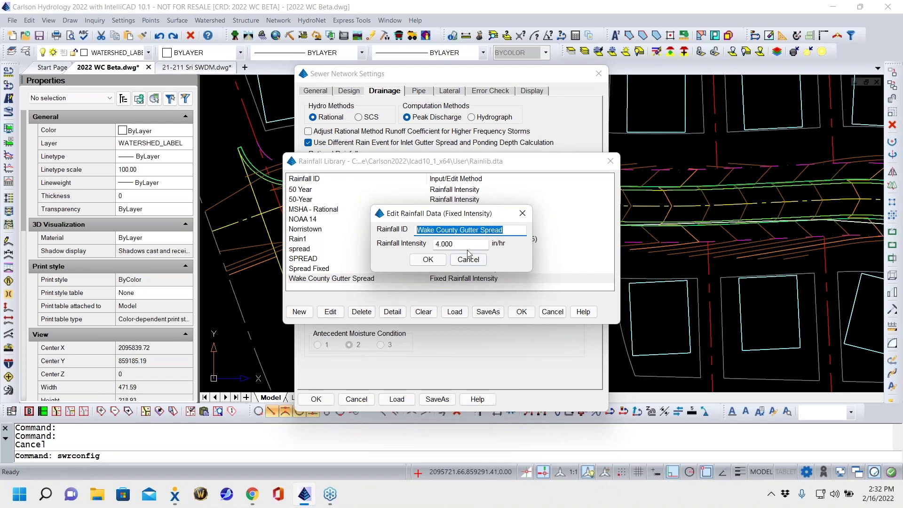
{"action": "key", "text": "Tab"}
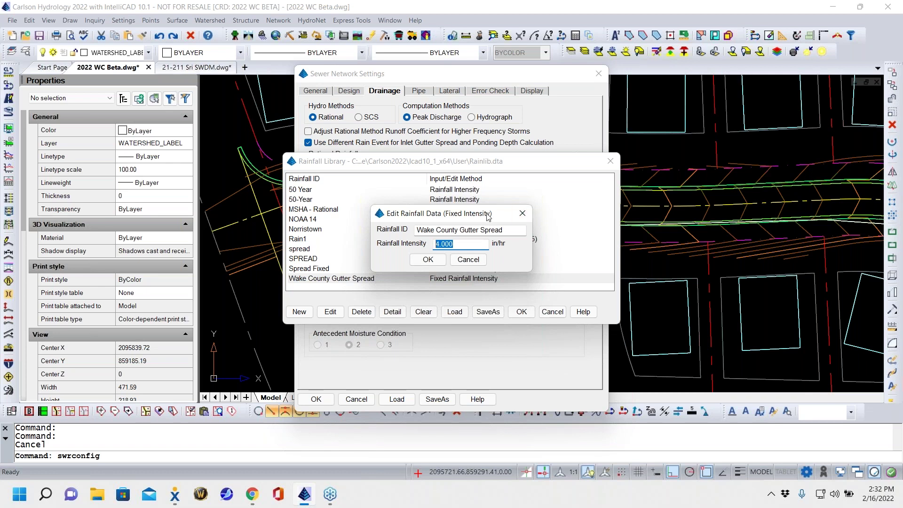
{"action": "left_click", "coordinate": [439, 258]}
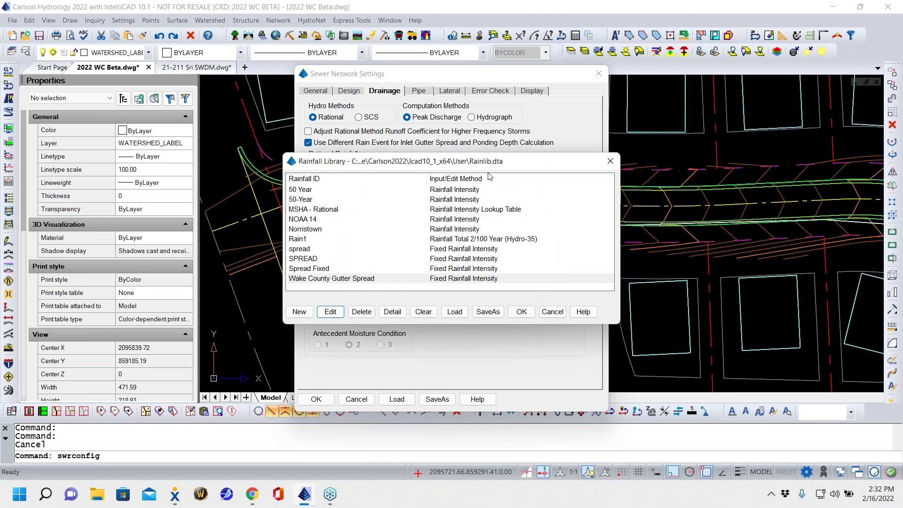
{"action": "left_click", "coordinate": [522, 311]}
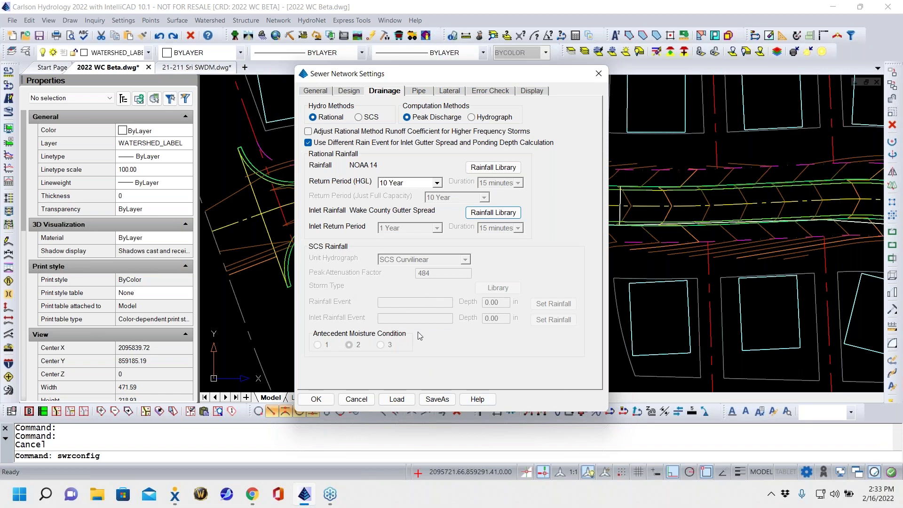
Check the minimum and maximum cover values in the pipe settings
{"action": "left_click", "coordinate": [419, 92]}
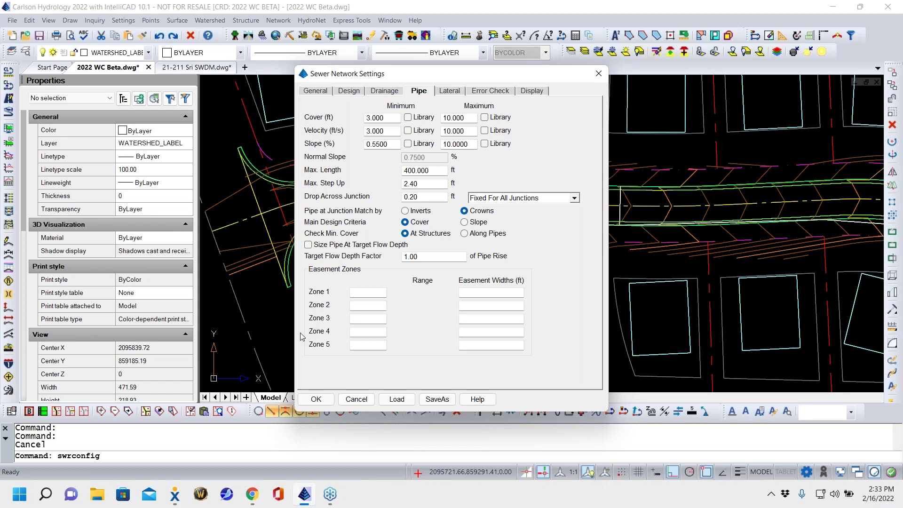
{"action": "double_click", "coordinate": [391, 118]}
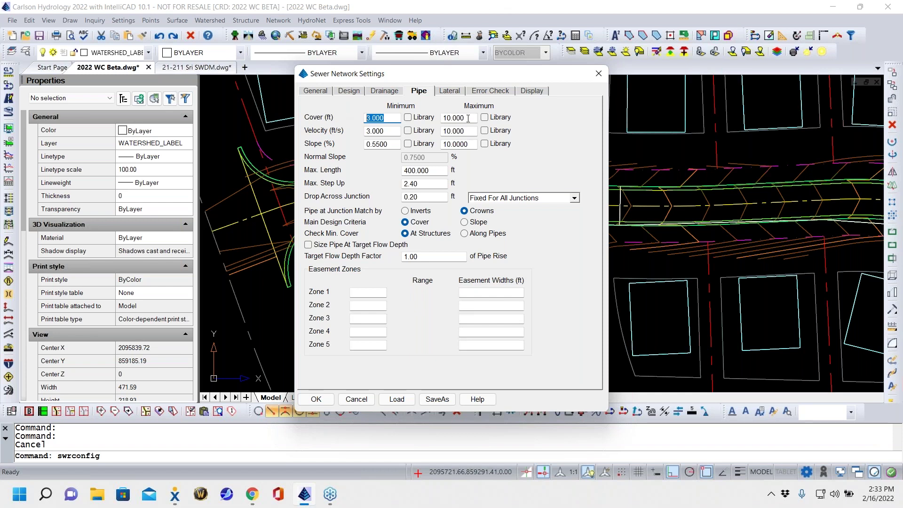
{"action": "left_click_drag", "start_coordinate": [465, 118], "coordinate": [442, 118]}
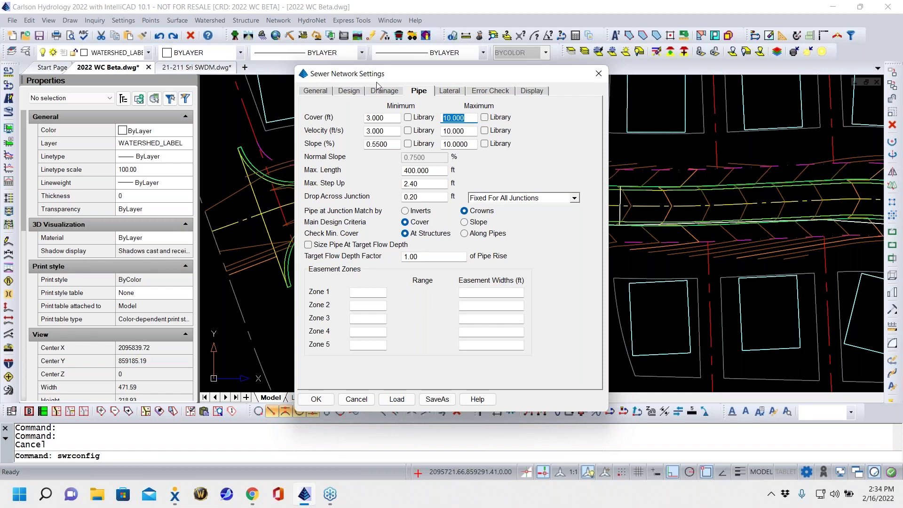
{"action": "double_click", "coordinate": [391, 118]}
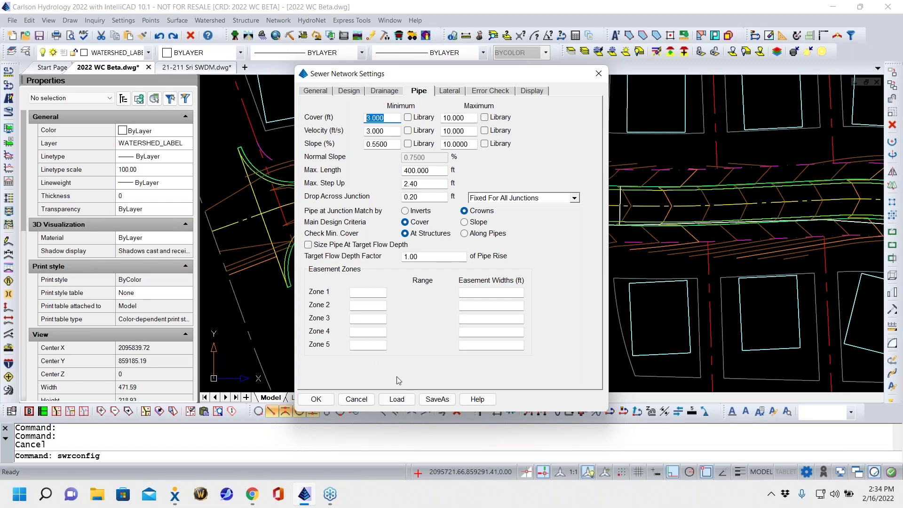
Set the minimum pipe velocity to 2.5 ft/s
{"action": "double_click", "coordinate": [392, 131]}
{"action": "type", "text": "2.5"}
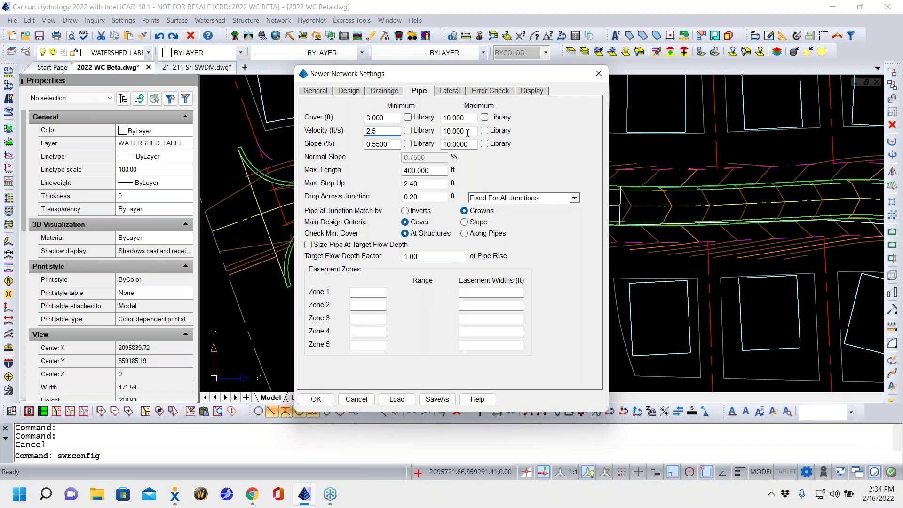
{"action": "key", "text": "Tab"}
Check the minimum pipe slope and set the Main Design Criteria to Slope
{"action": "left_click", "coordinate": [396, 144]}
{"action": "left_click_drag", "start_coordinate": [396, 144], "coordinate": [322, 158]}
{"action": "left_click", "coordinate": [465, 224]}
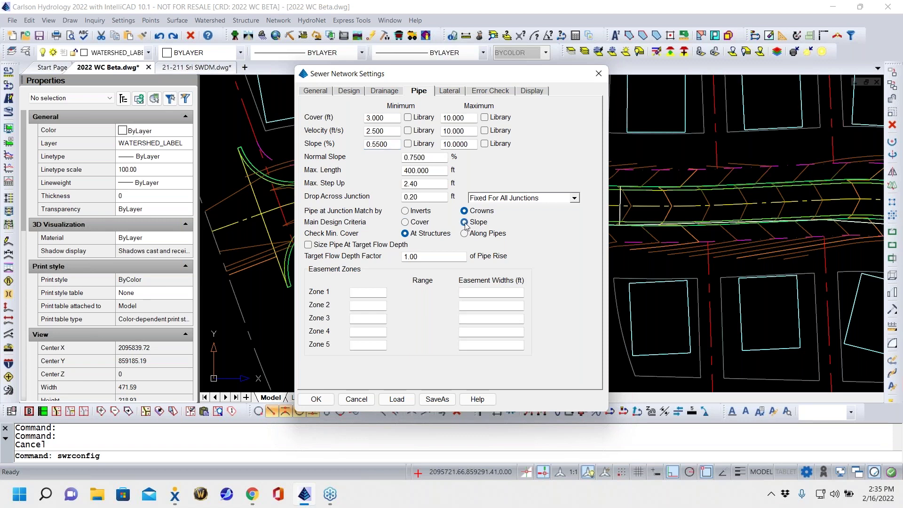
Check the minimum and normal pipe slope values and set the Main Design Criteria to Cover
{"action": "double_click", "coordinate": [392, 145]}
{"action": "double_click", "coordinate": [433, 158]}
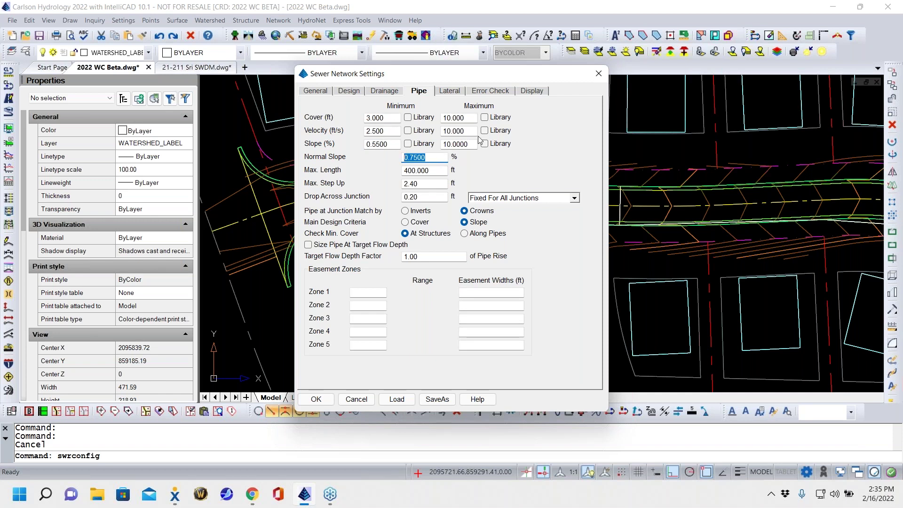
{"action": "left_click", "coordinate": [395, 144]}
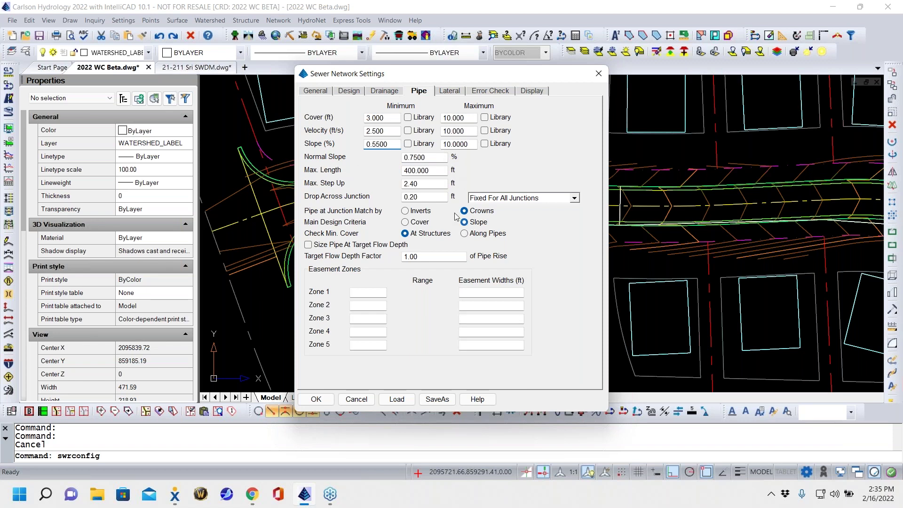
{"action": "double_click", "coordinate": [370, 142]}
{"action": "left_click", "coordinate": [405, 223]}
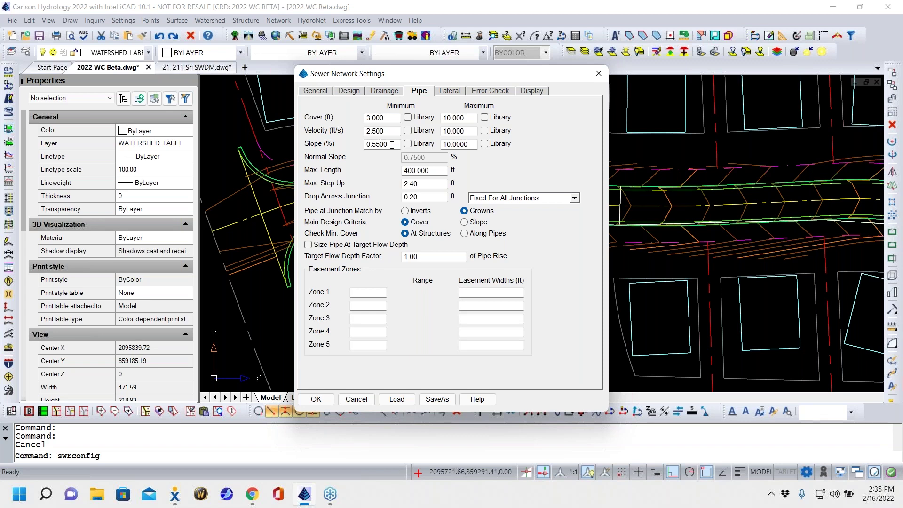
{"action": "left_click", "coordinate": [465, 222]}
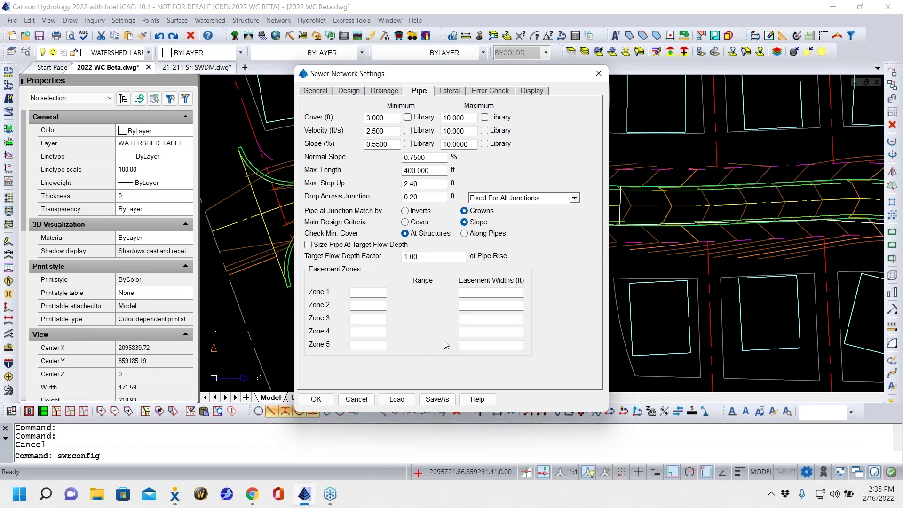
{"action": "left_click", "coordinate": [404, 222]}
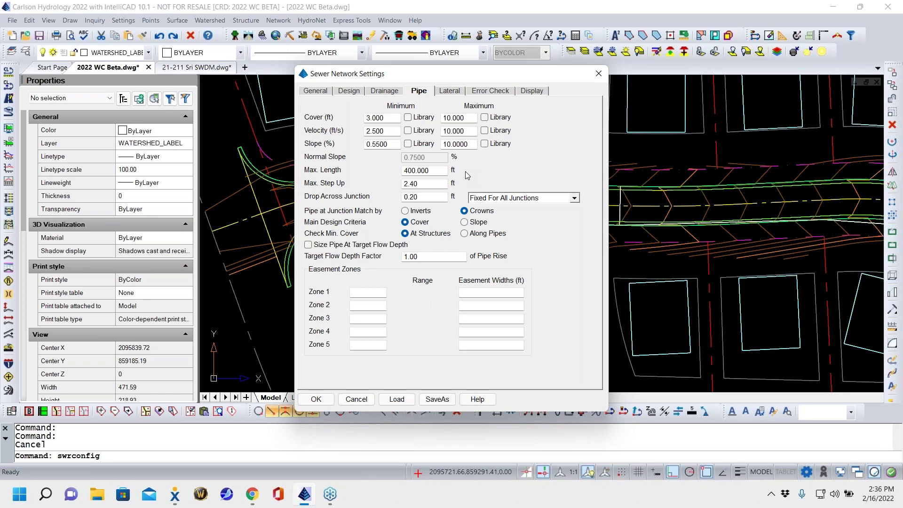
Check the maximum step up and the drop across junction, keeping the drop type at Fixed For All Junctions
{"action": "double_click", "coordinate": [435, 184]}
{"action": "left_click", "coordinate": [434, 197]}
{"action": "double_click", "coordinate": [434, 197]}
{"action": "mouse_move", "coordinate": [167, 506]}
{"action": "left_click", "coordinate": [574, 198]}
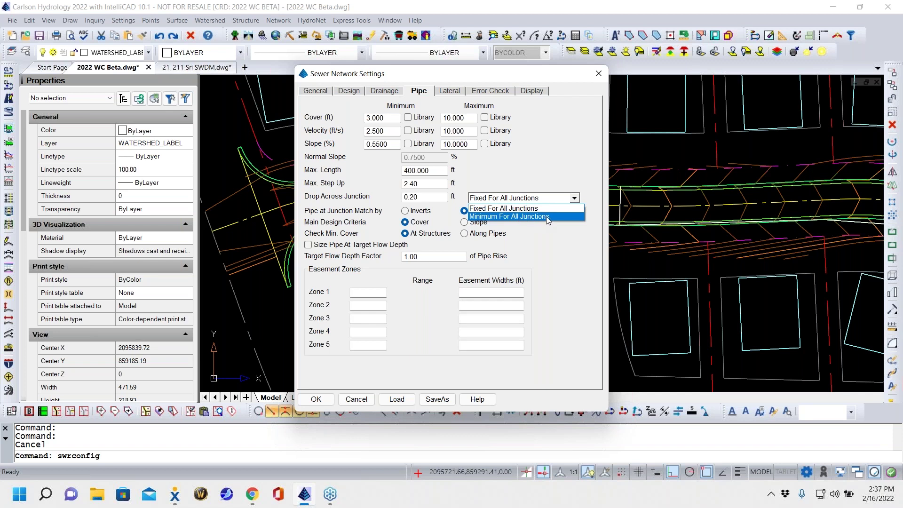
{"action": "left_click", "coordinate": [505, 212]}
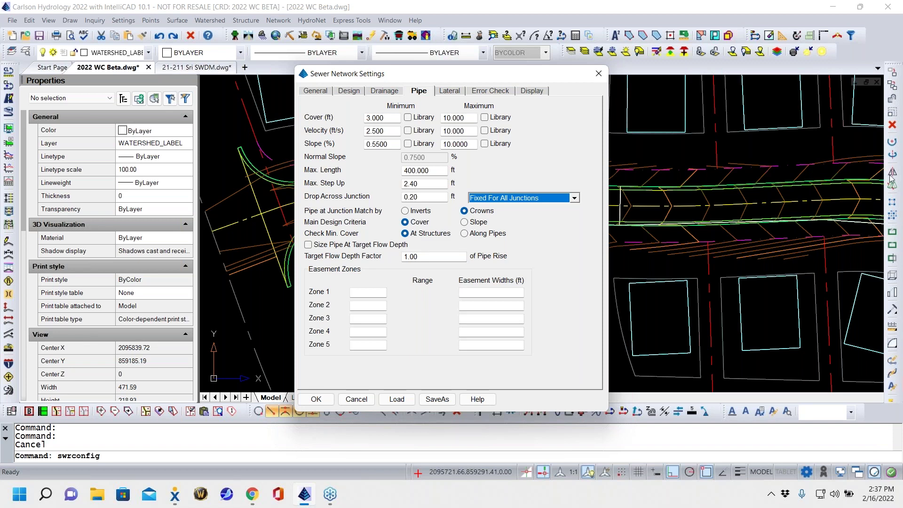
{"action": "left_click", "coordinate": [897, 193]}
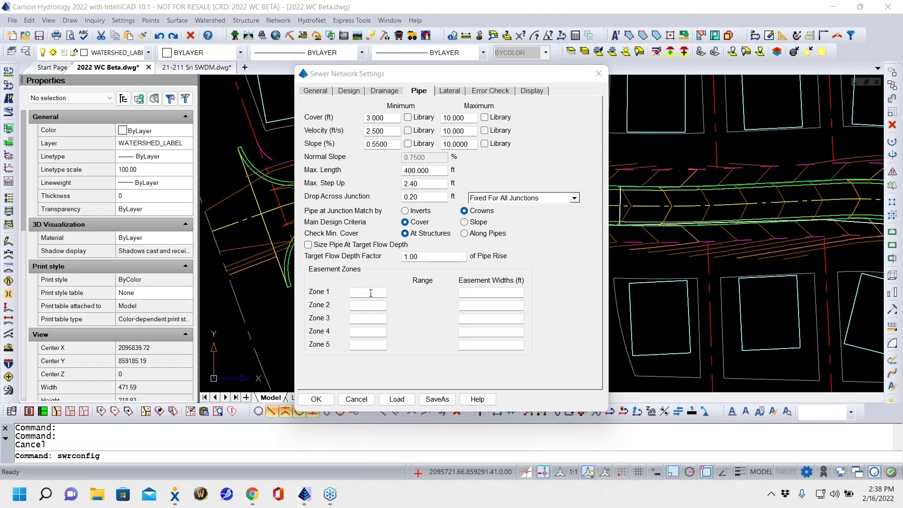
Define easement zone 1 with limit 8 and width 20 ft, and zone 2 with limit 10 and width 25 ft
{"action": "left_click", "coordinate": [371, 293]}
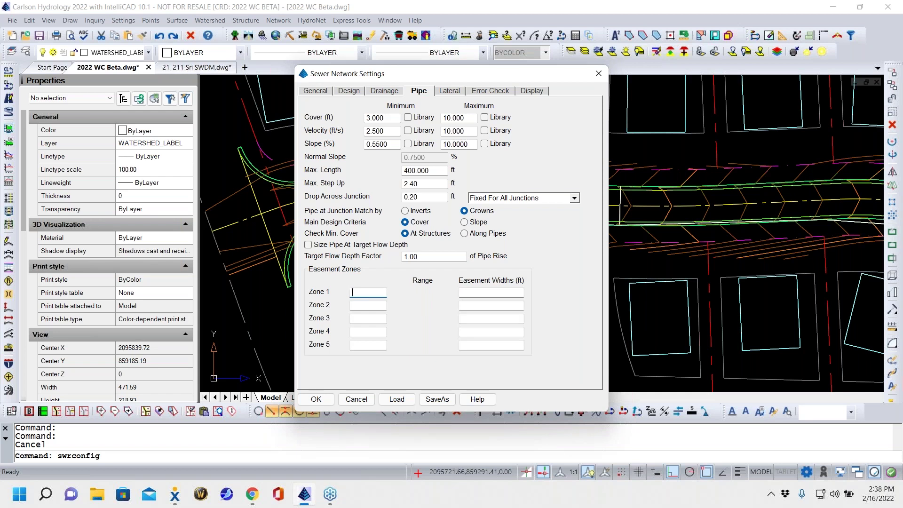
{"action": "type", "text": "8"}
{"action": "left_click", "coordinate": [516, 292]}
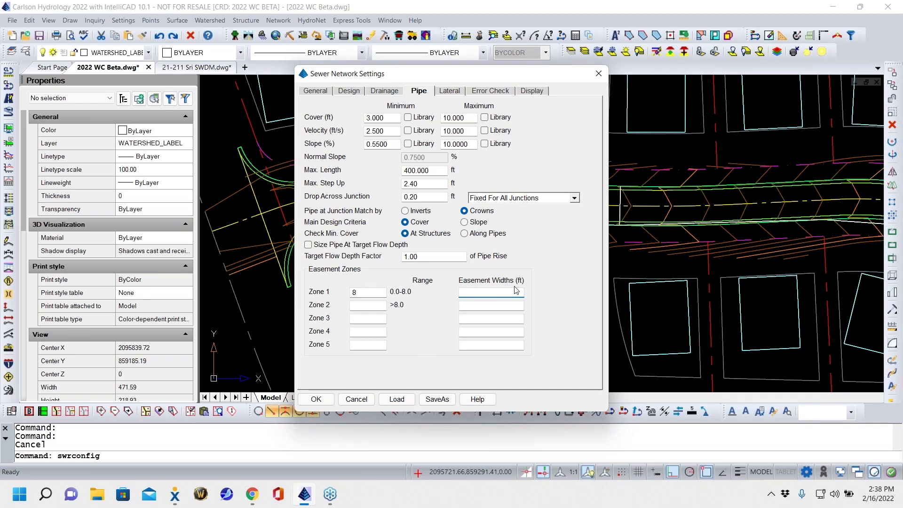
{"action": "type", "text": "20"}
{"action": "left_click", "coordinate": [384, 306]}
{"action": "type", "text": "10"}
{"action": "key", "text": "Tab"}
{"action": "type", "text": "30"}
{"action": "key", "text": "BackSpace"}
{"action": "key", "text": "BackSpace"}
{"action": "type", "text": "25"}
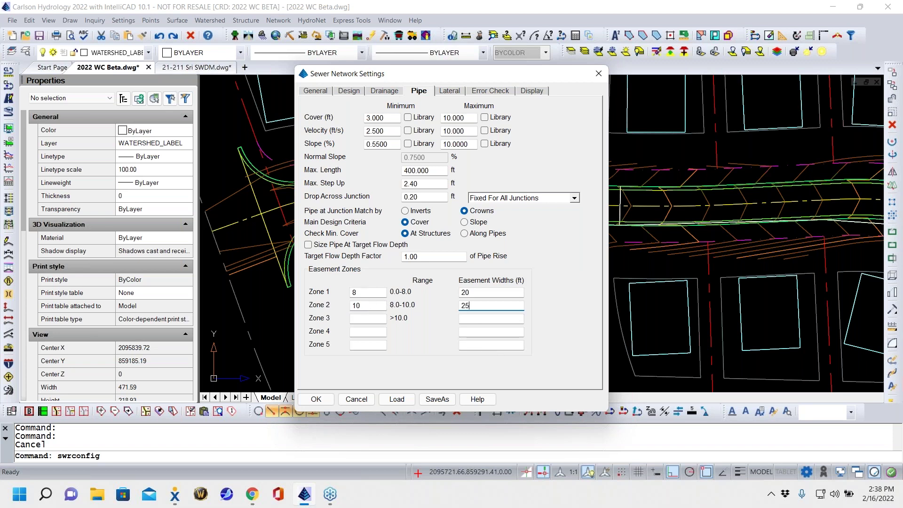
Clear the limits and easement widths of easement zones 1 and 2
{"action": "double_click", "coordinate": [368, 304]}
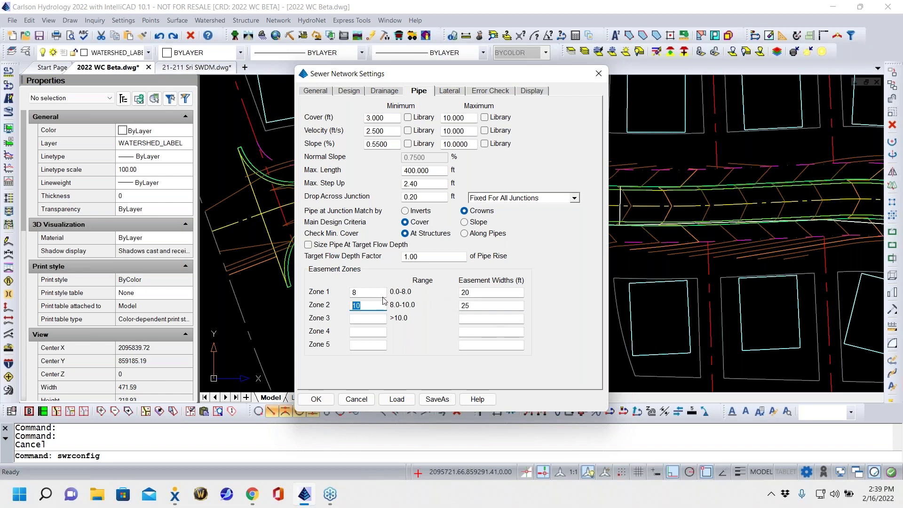
{"action": "key", "text": "shift+Tab"}
{"action": "key", "text": "BackSpace"}
{"action": "key", "text": "Tab"}
{"action": "key", "text": "BackSpace"}
{"action": "key", "text": "Tab"}
{"action": "key", "text": "BackSpace"}
{"action": "key", "text": "Tab"}
{"action": "key", "text": "BackSpace"}
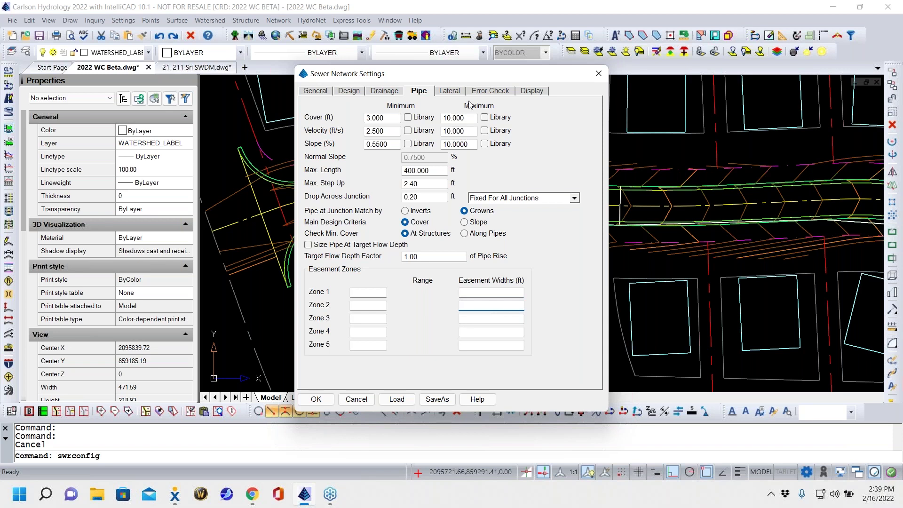
Review the lateral settings and enable collision checking against the SS.sew network with a conflict tolerance of 1.5 ft
{"action": "left_click", "coordinate": [451, 91]}
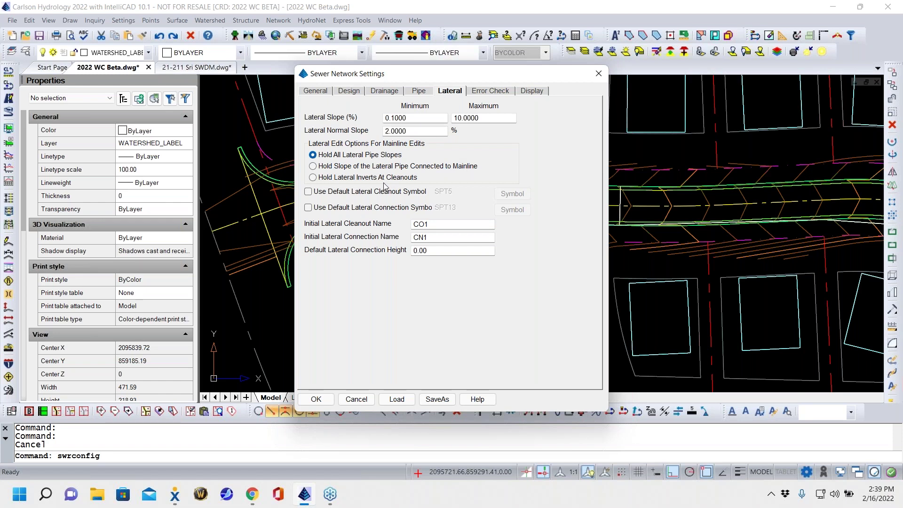
{"action": "left_click", "coordinate": [489, 91]}
{"action": "mouse_move", "coordinate": [330, 494]}
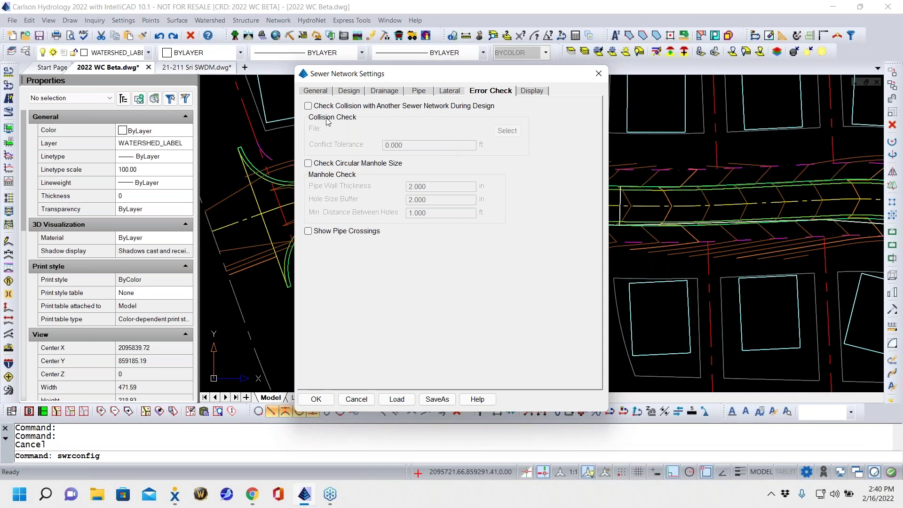
{"action": "left_click", "coordinate": [308, 105]}
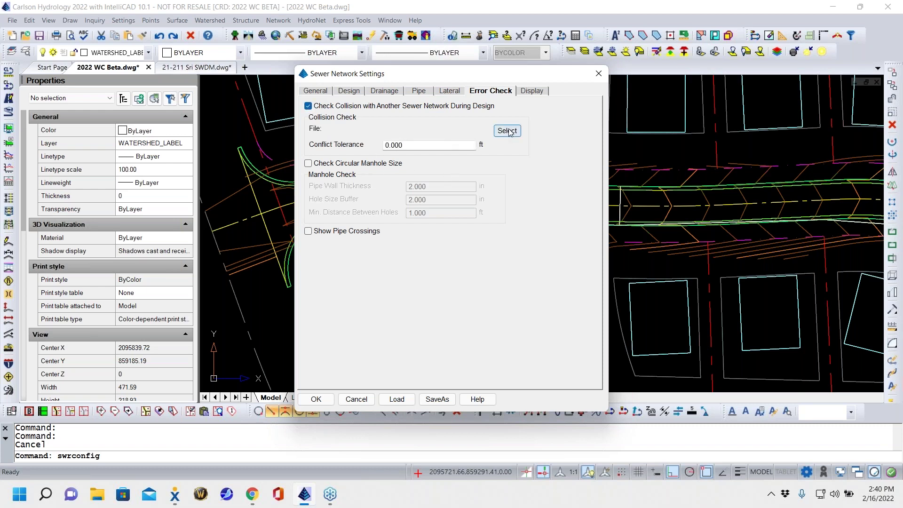
{"action": "double_click", "coordinate": [409, 146]}
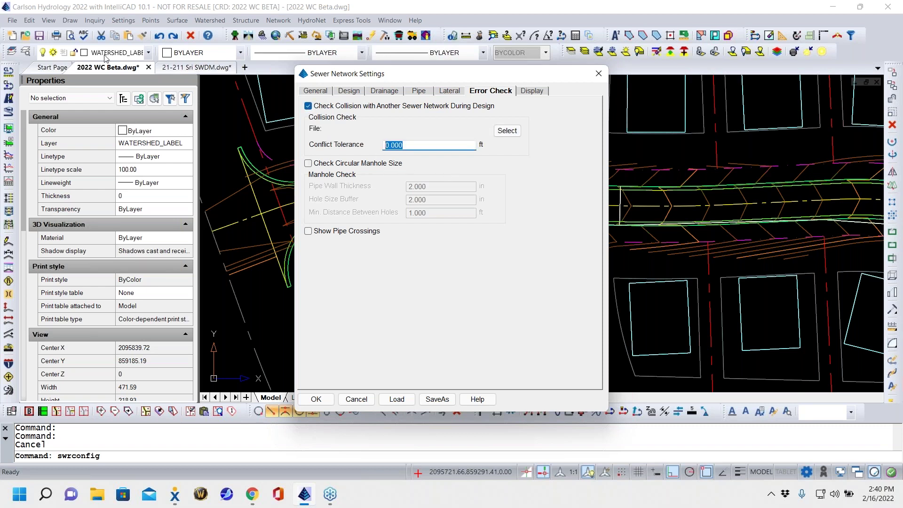
{"action": "type", "text": "1.5"}
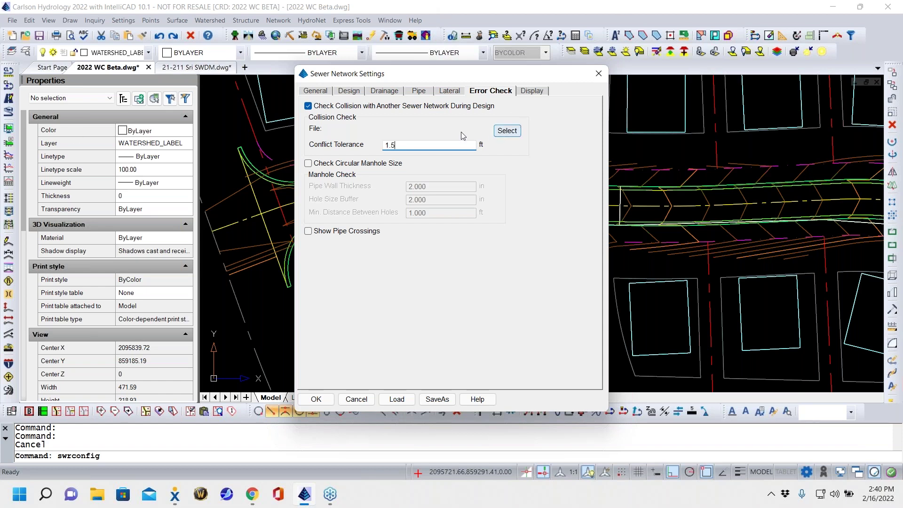
{"action": "left_click", "coordinate": [507, 130]}
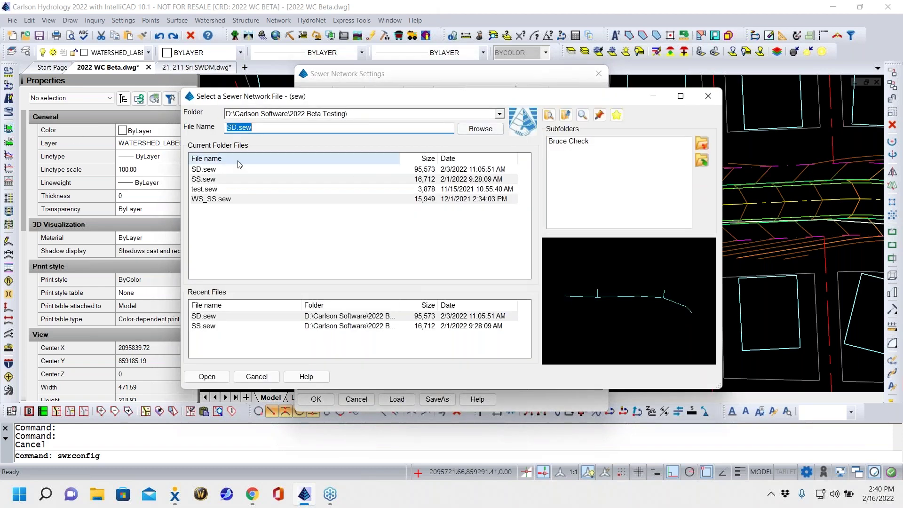
{"action": "left_click", "coordinate": [203, 179]}
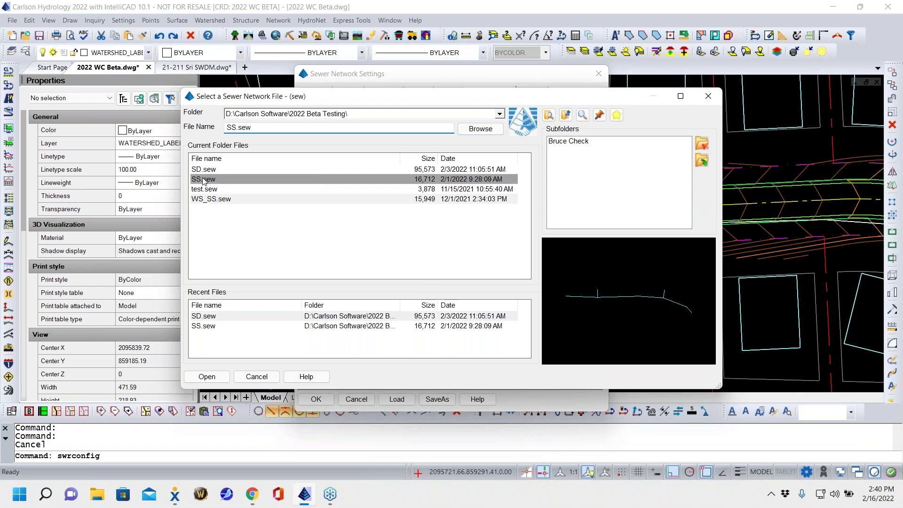
{"action": "left_click", "coordinate": [208, 376]}
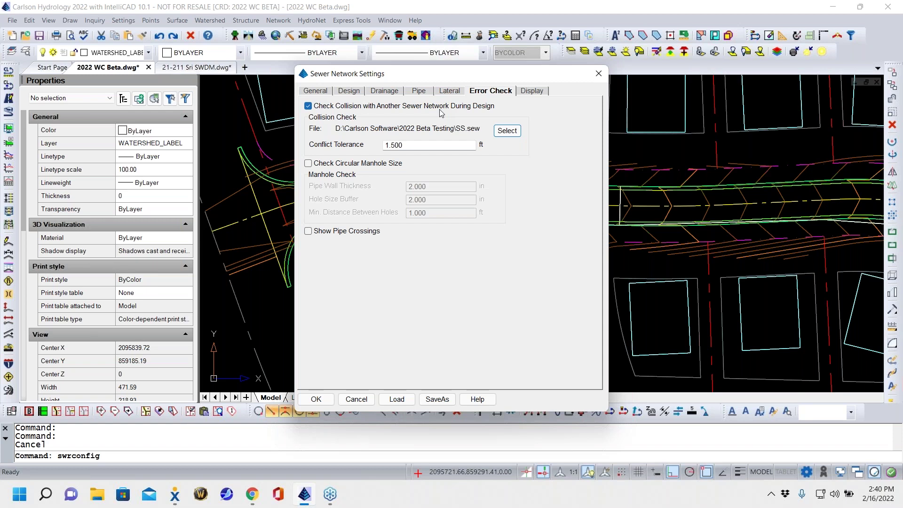
Try the circular manhole size check, inspect its minimum distance between holes, and disable the check again
{"action": "left_click", "coordinate": [308, 164]}
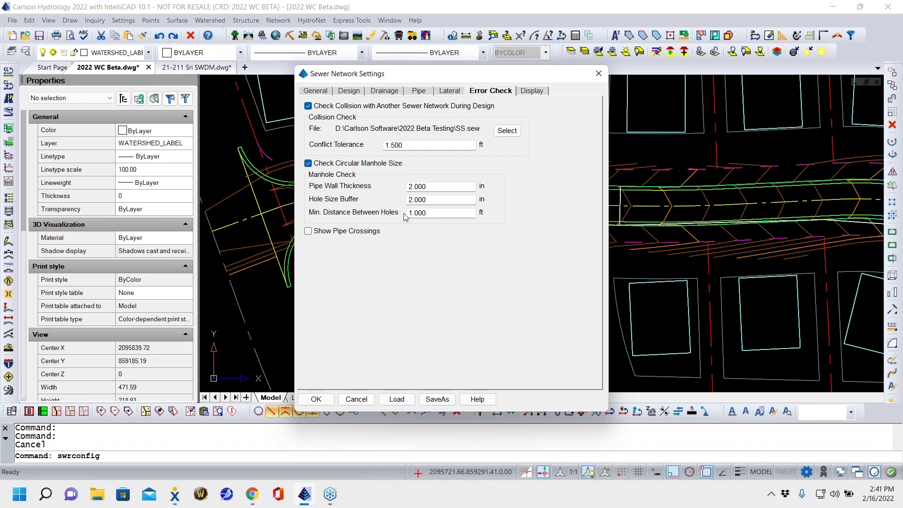
{"action": "double_click", "coordinate": [436, 212]}
{"action": "left_click", "coordinate": [309, 164]}
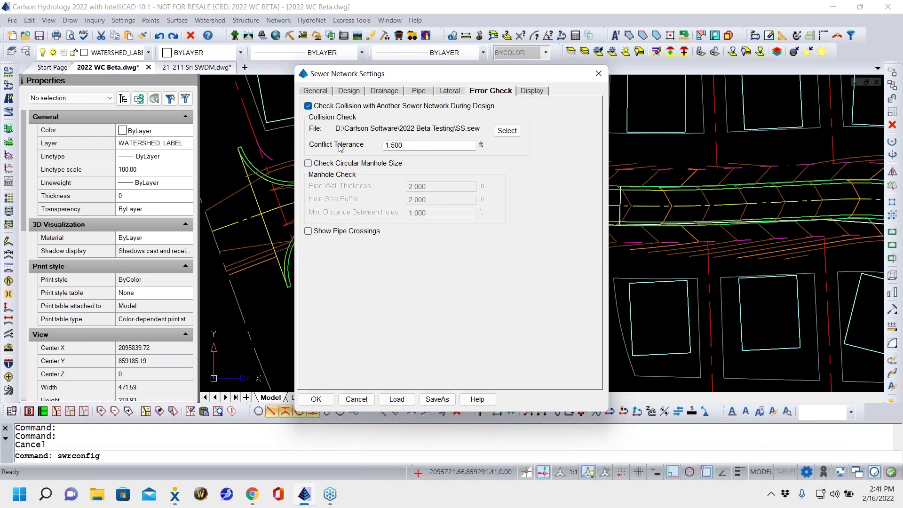
Enable Show Pipe Crossings and leave the collision check with another sewer network switched on
{"action": "left_click", "coordinate": [308, 106]}
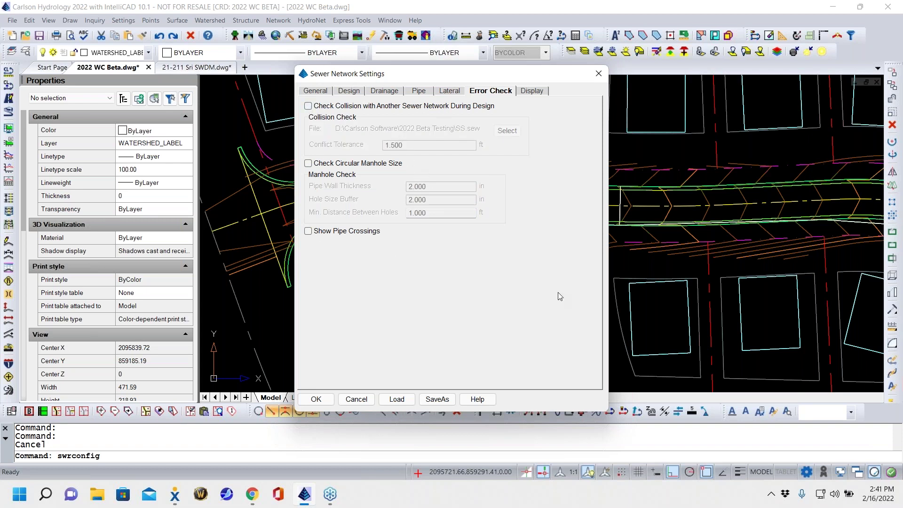
{"action": "left_click", "coordinate": [308, 231]}
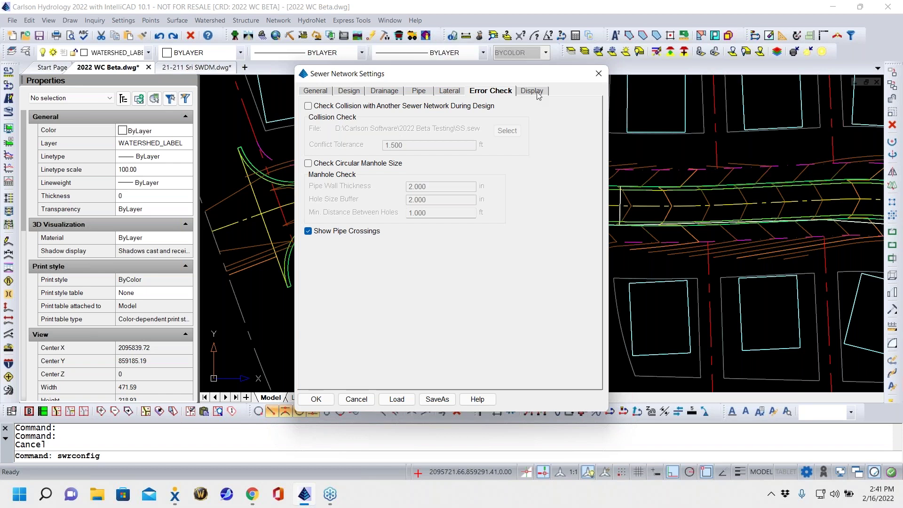
{"action": "left_click", "coordinate": [310, 108]}
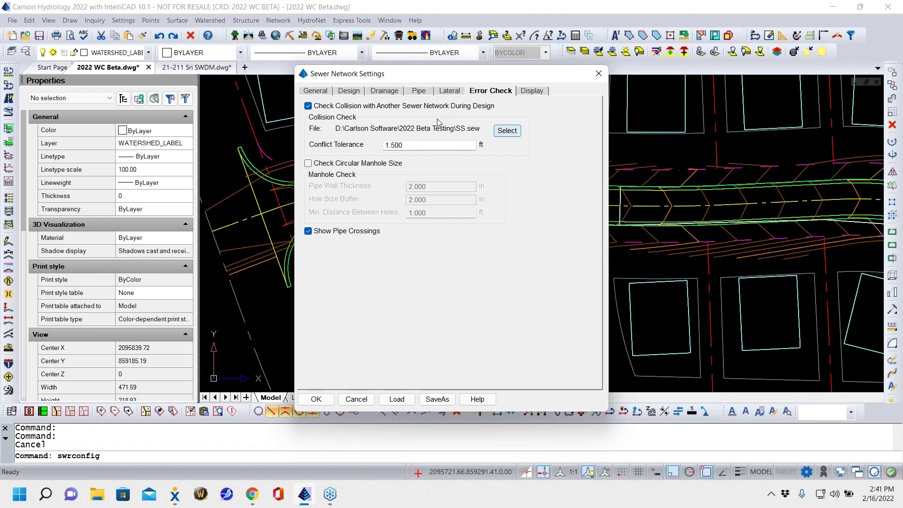
Keep elevation decimals at 0.00, show the drainage area perimeter at structure locations, and accept the sewer network settings
{"action": "left_click", "coordinate": [540, 94]}
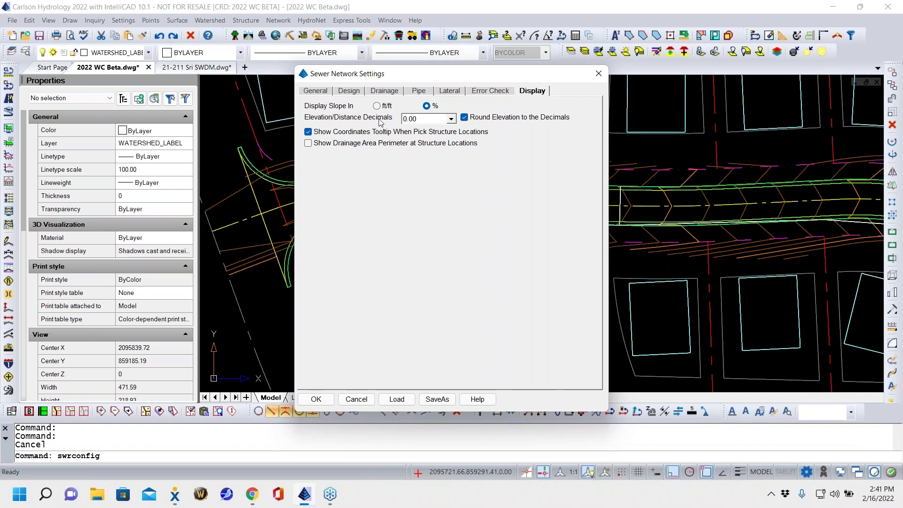
{"action": "left_click", "coordinate": [452, 120]}
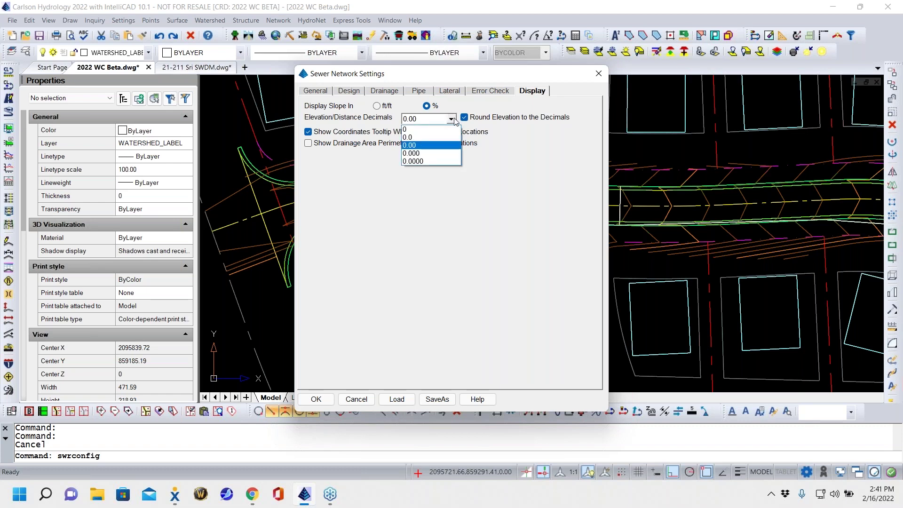
{"action": "left_click", "coordinate": [453, 120]}
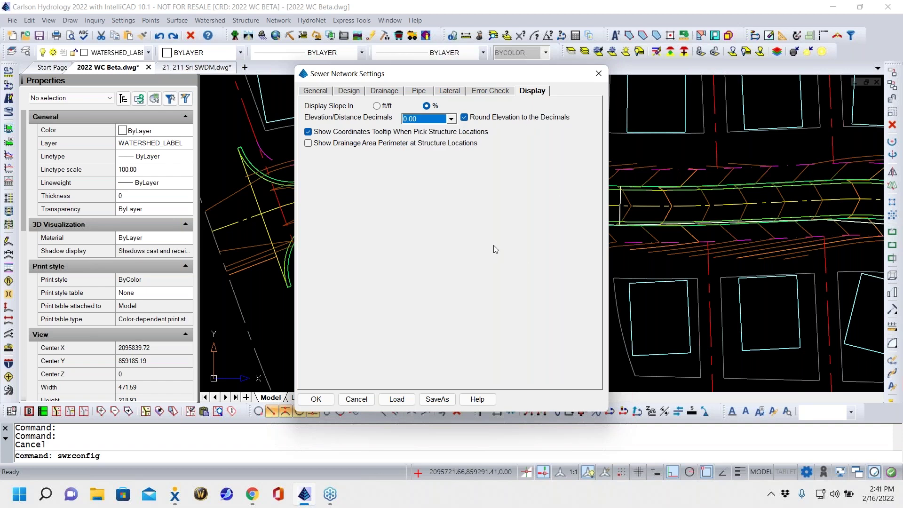
{"action": "left_click", "coordinate": [452, 120]}
{"action": "left_click", "coordinate": [455, 122]}
{"action": "left_click", "coordinate": [331, 144]}
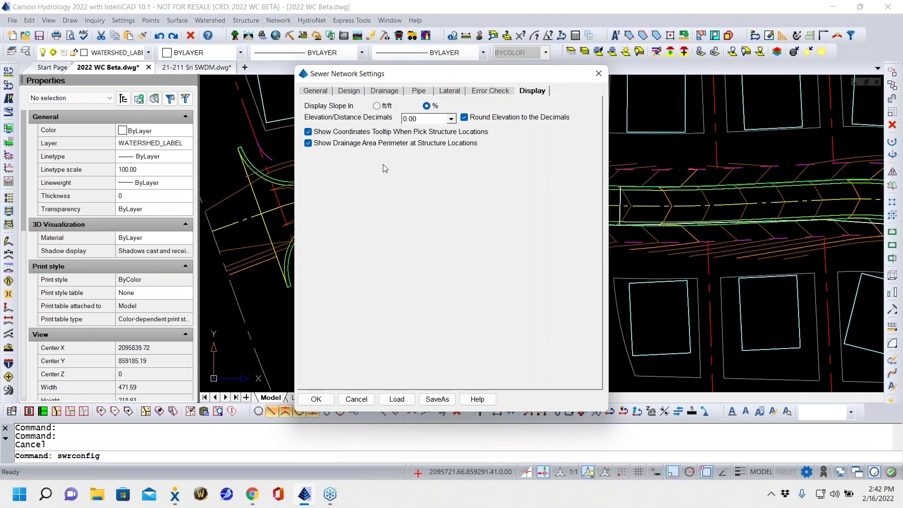
{"action": "left_click", "coordinate": [315, 400]}
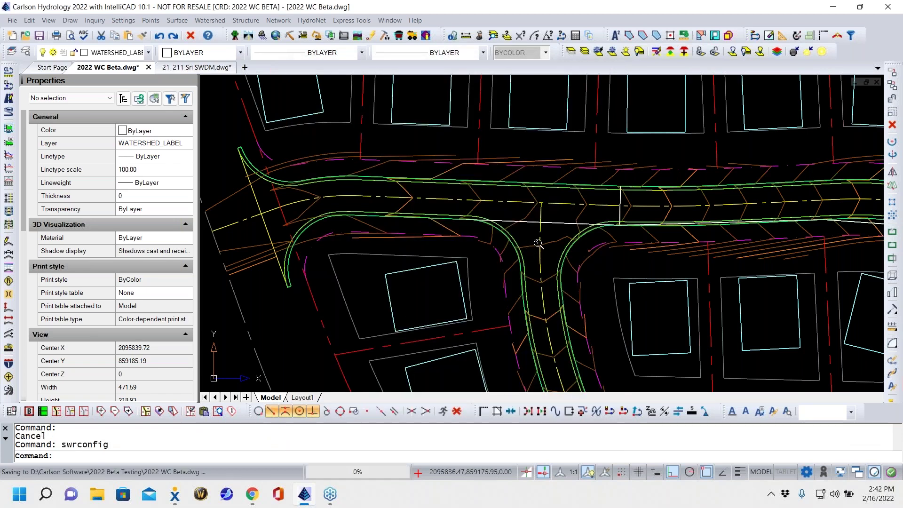
Create a sewer structure by picked point, snapped to the curb endpoint where the western corner curve of the side street begins
{"action": "mouse_move", "coordinate": [622, 315]}
{"action": "middle_mouse_down"}
{"action": "mouse_move", "coordinate": [459, 306]}
{"action": "mouse_move", "coordinate": [485, 329]}
{"action": "middle_mouse_up"}
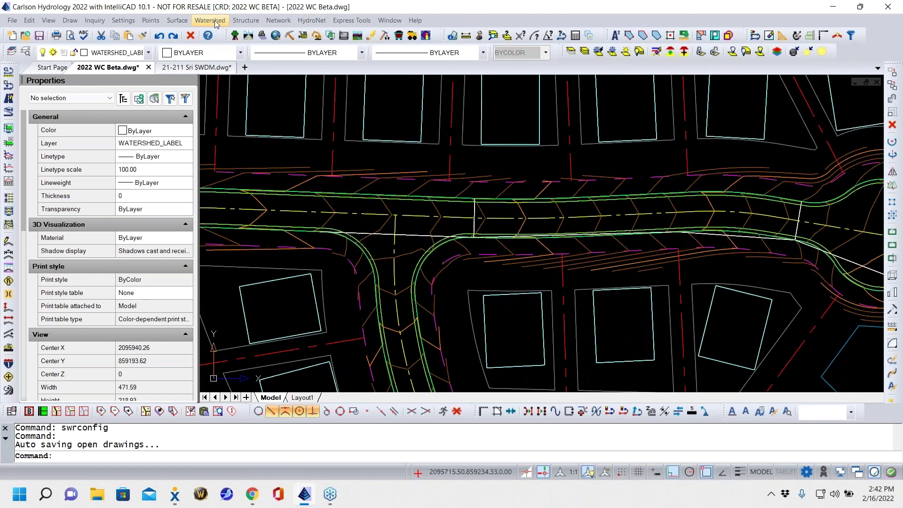
{"action": "left_click", "coordinate": [273, 21]}
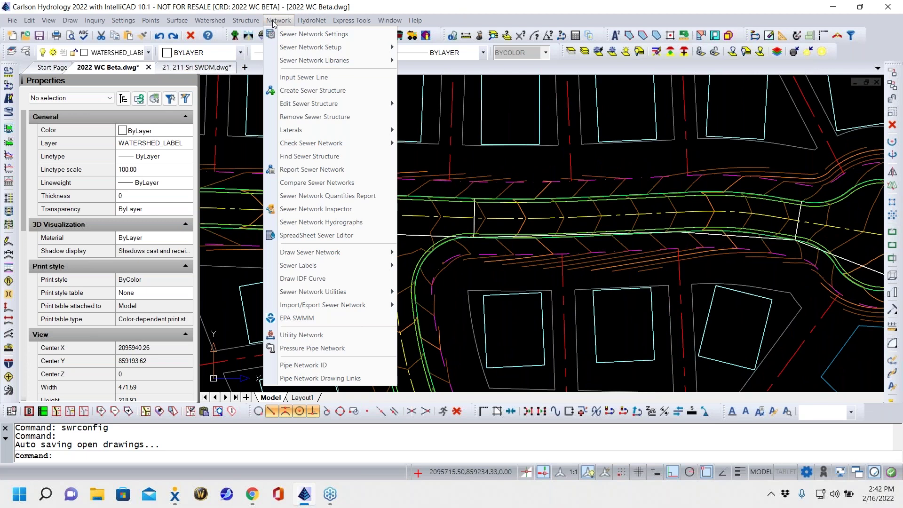
{"action": "left_click", "coordinate": [307, 91]}
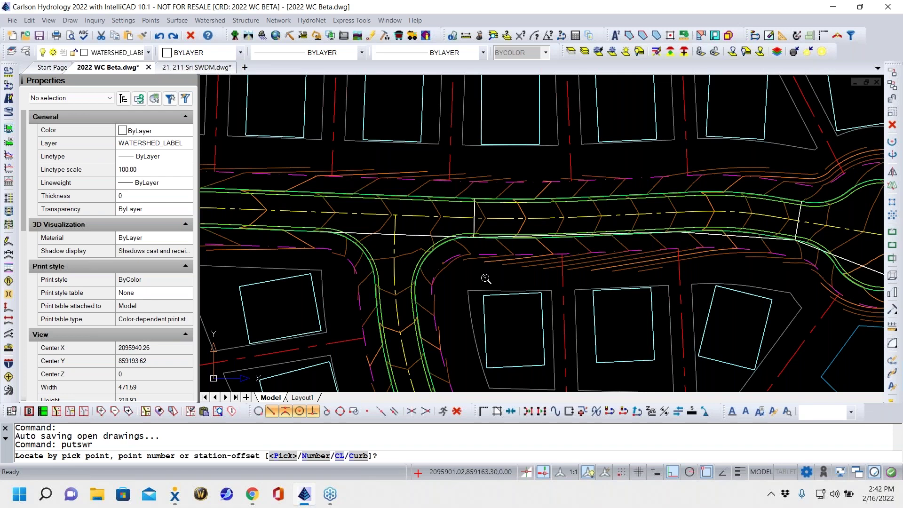
{"action": "scroll", "coordinate": [353, 235], "scroll_direction": "up", "scroll_amount": 5}
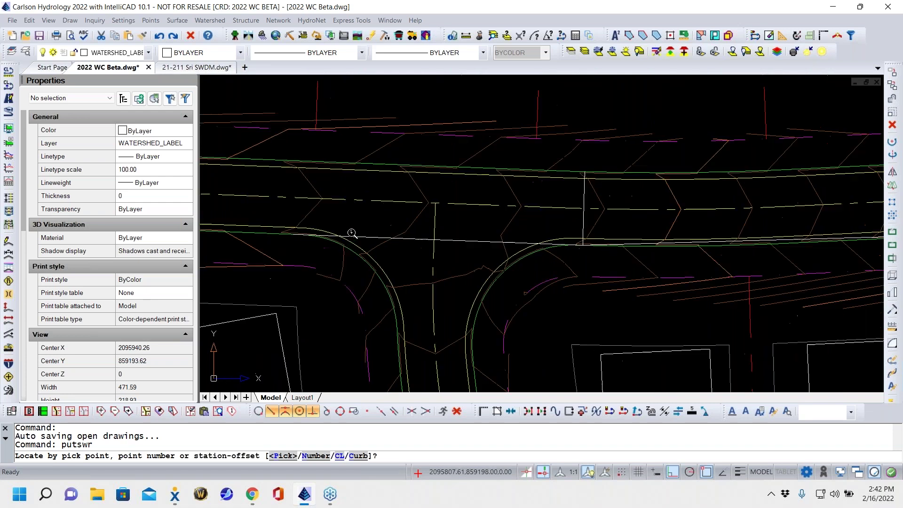
{"action": "mouse_move", "coordinate": [388, 232]}
{"action": "middle_mouse_down"}
{"action": "mouse_move", "coordinate": [616, 189]}
{"action": "mouse_move", "coordinate": [478, 297]}
{"action": "mouse_move", "coordinate": [494, 288]}
{"action": "mouse_move", "coordinate": [490, 328]}
{"action": "mouse_move", "coordinate": [433, 334]}
{"action": "middle_mouse_up"}
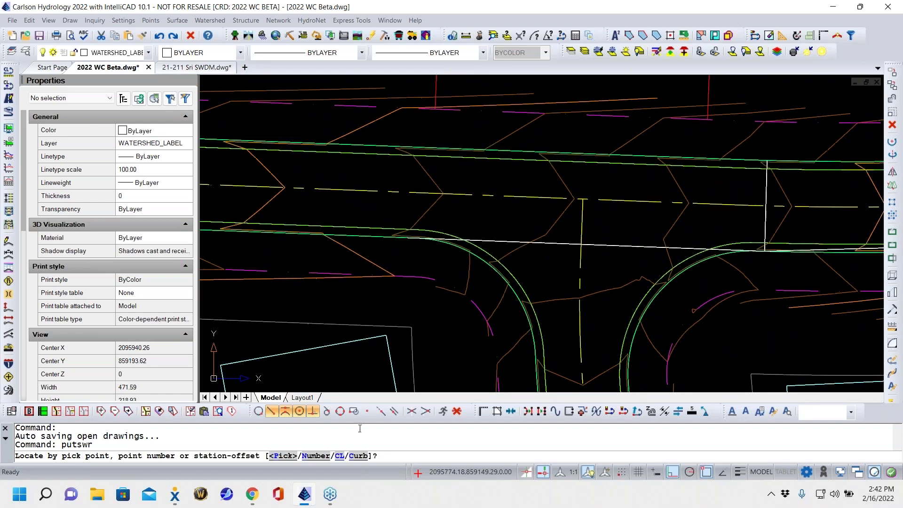
{"action": "left_click", "coordinate": [284, 456]}
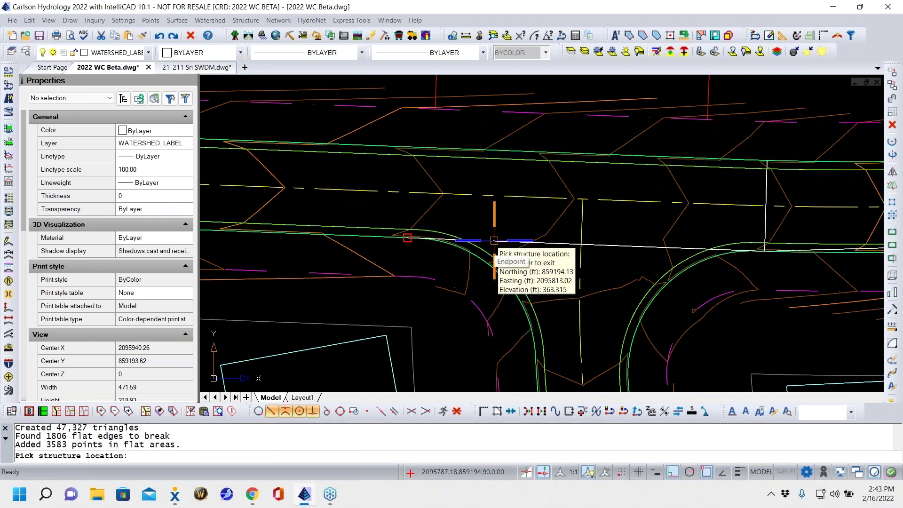
{"action": "left_click", "coordinate": [493, 241]}
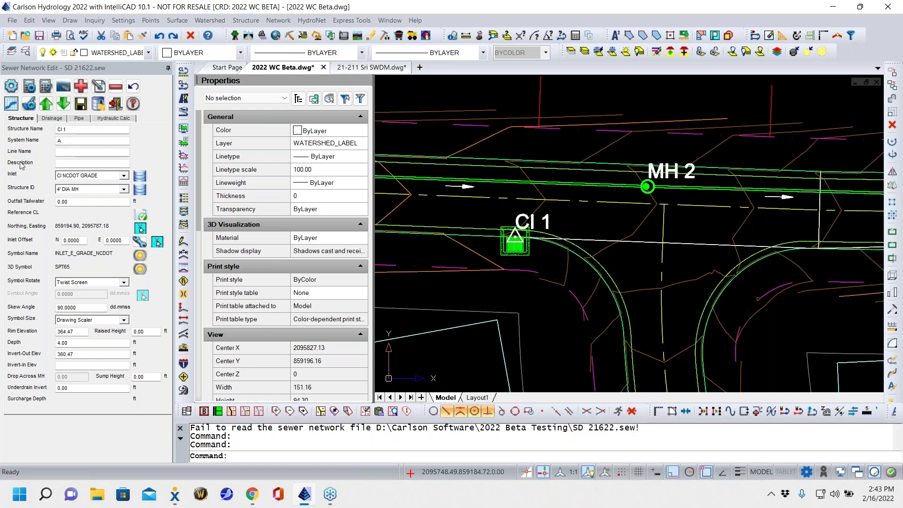
Assign the CI NCDOT GRADE inlet and the CI 5 X5 structure ID to structure CI 1
{"action": "left_click", "coordinate": [75, 141]}
{"action": "left_click", "coordinate": [124, 176]}
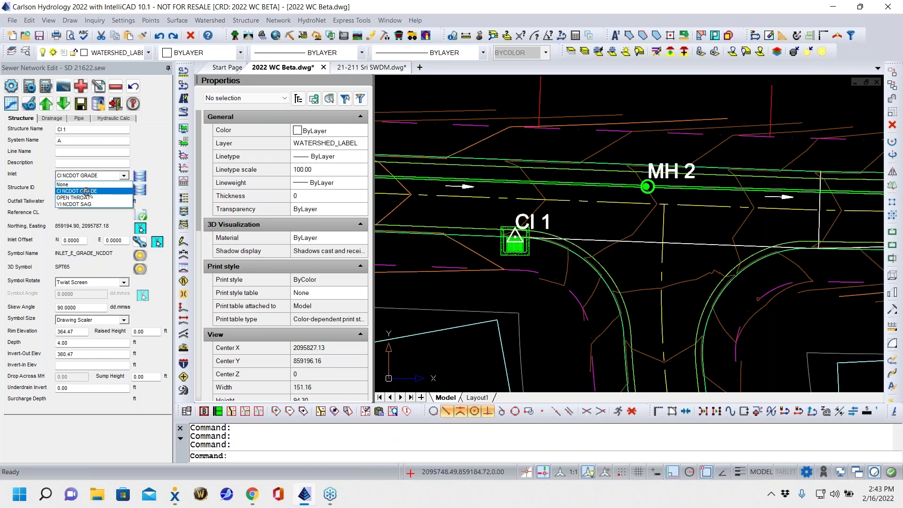
{"action": "left_click", "coordinate": [85, 193]}
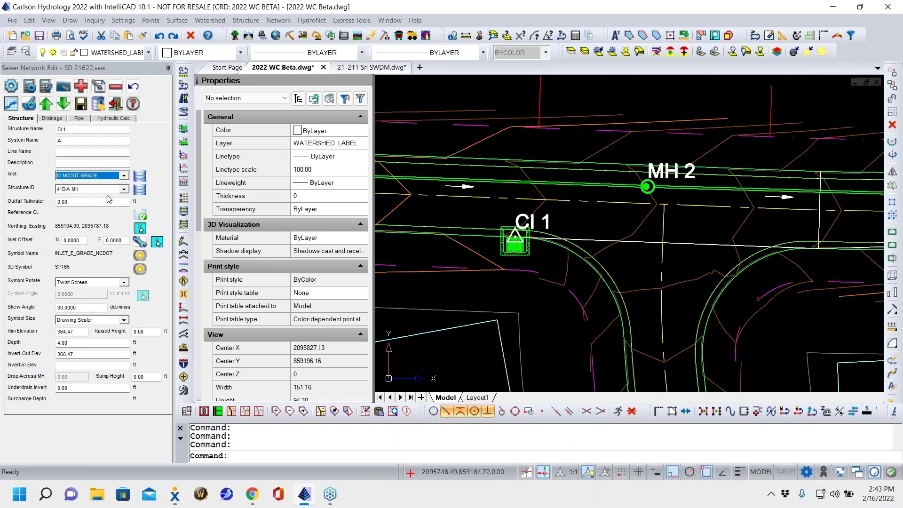
{"action": "left_click", "coordinate": [124, 189]}
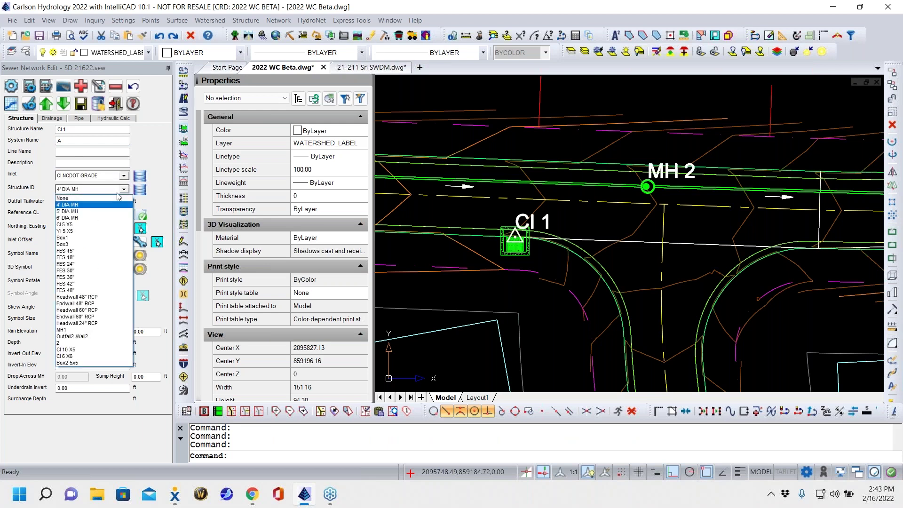
{"action": "left_click", "coordinate": [71, 225]}
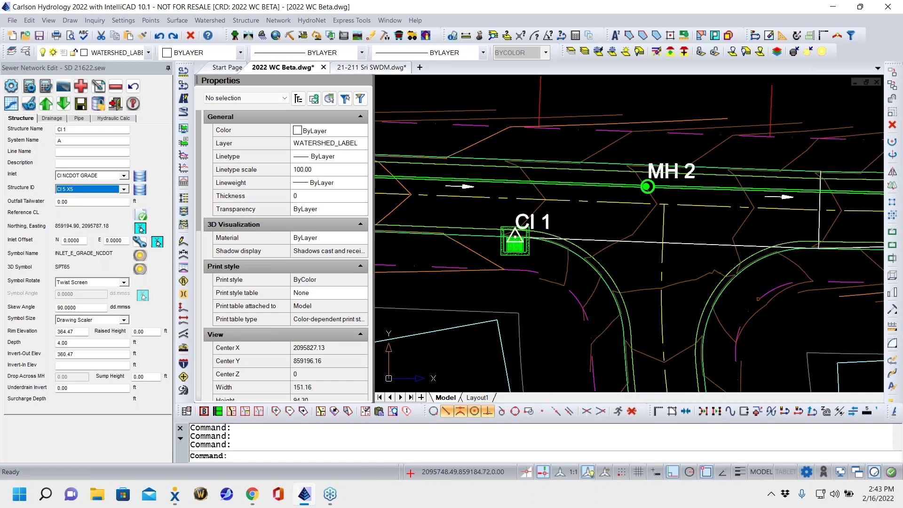
{"action": "left_click", "coordinate": [74, 203]}
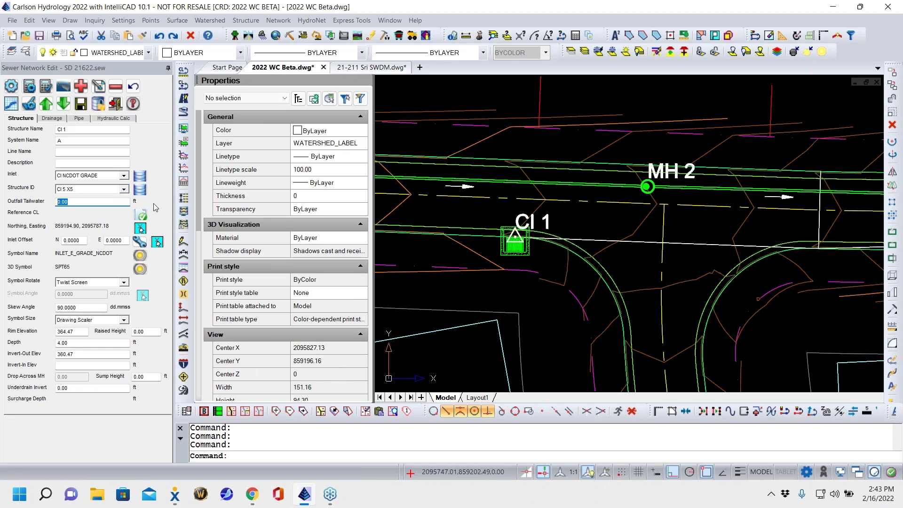
Set the reference centerline of CI 1 by picking the main street's centerline polyline on screen
{"action": "left_click", "coordinate": [142, 215]}
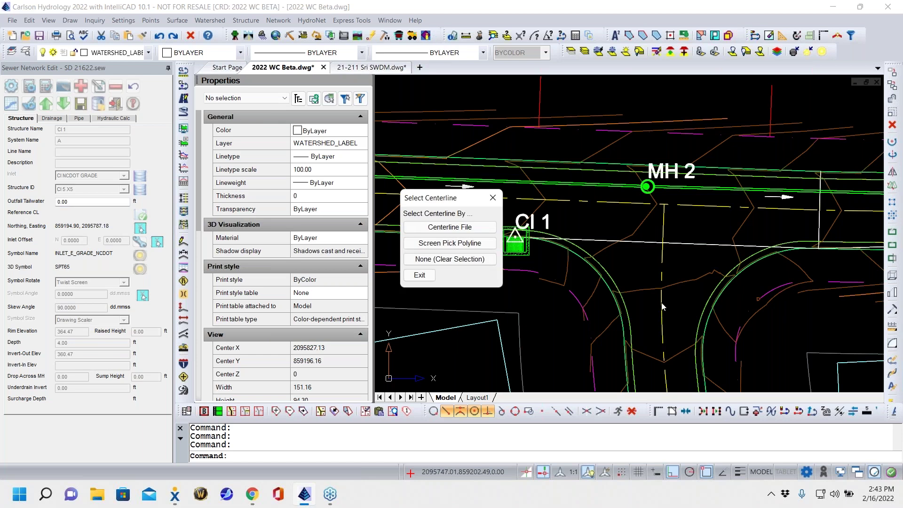
{"action": "left_click", "coordinate": [471, 245]}
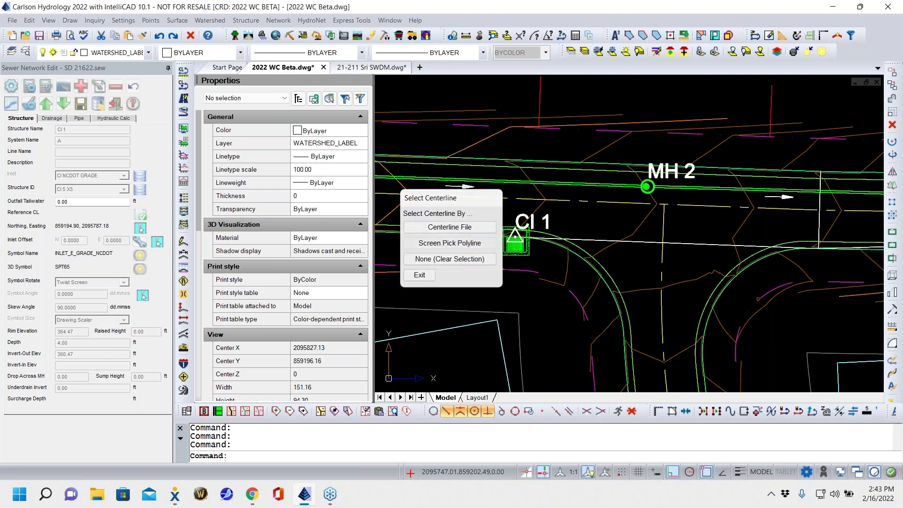
{"action": "left_click", "coordinate": [611, 201]}
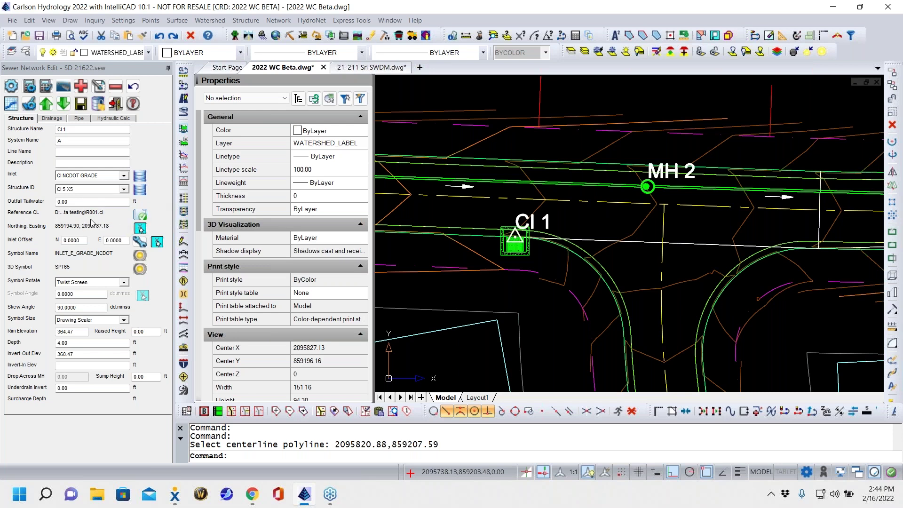
{"action": "left_click", "coordinate": [141, 215]}
Set the symbol size of CI 1 to Unit Symbol
{"action": "scroll", "coordinate": [525, 240], "scroll_direction": "up", "scroll_amount": 5}
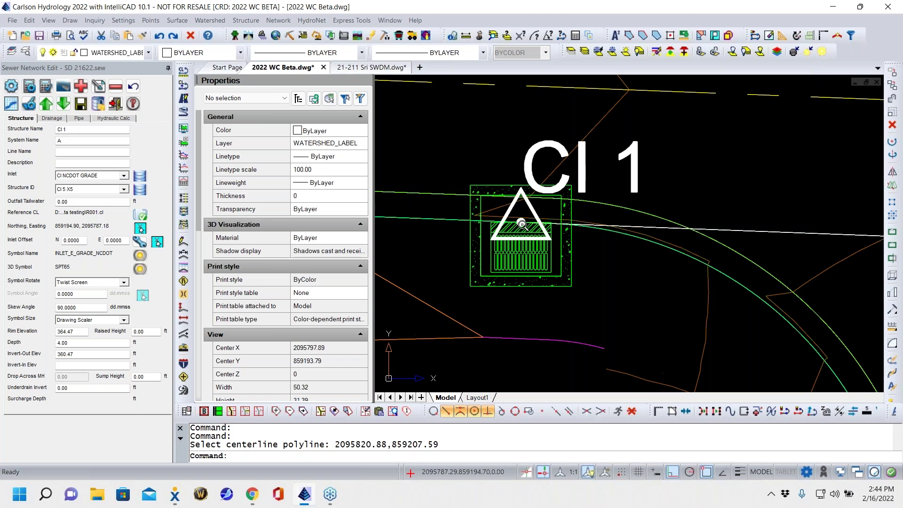
{"action": "double_click", "coordinate": [76, 332]}
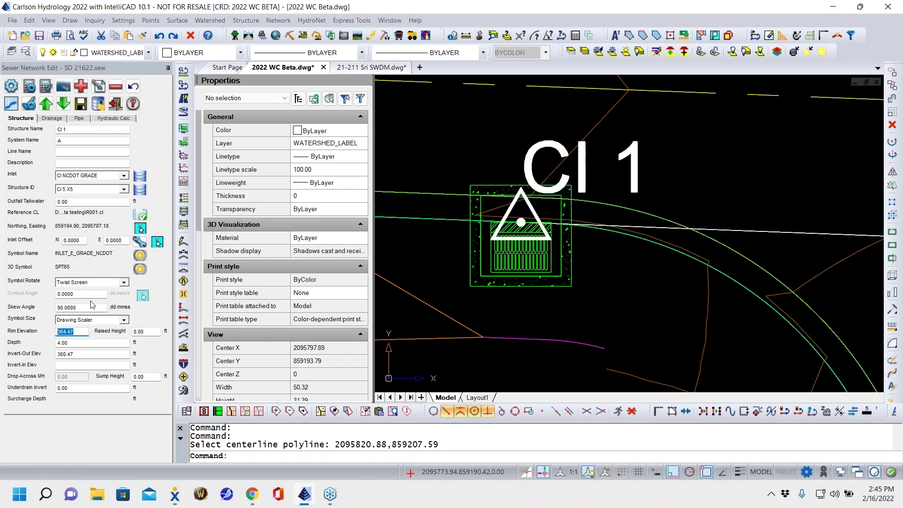
{"action": "left_click", "coordinate": [125, 321]}
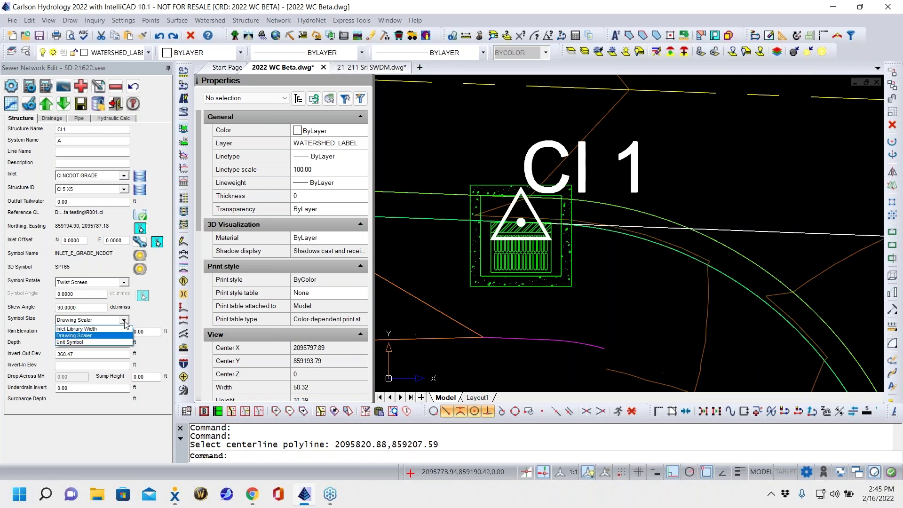
{"action": "left_click", "coordinate": [66, 342]}
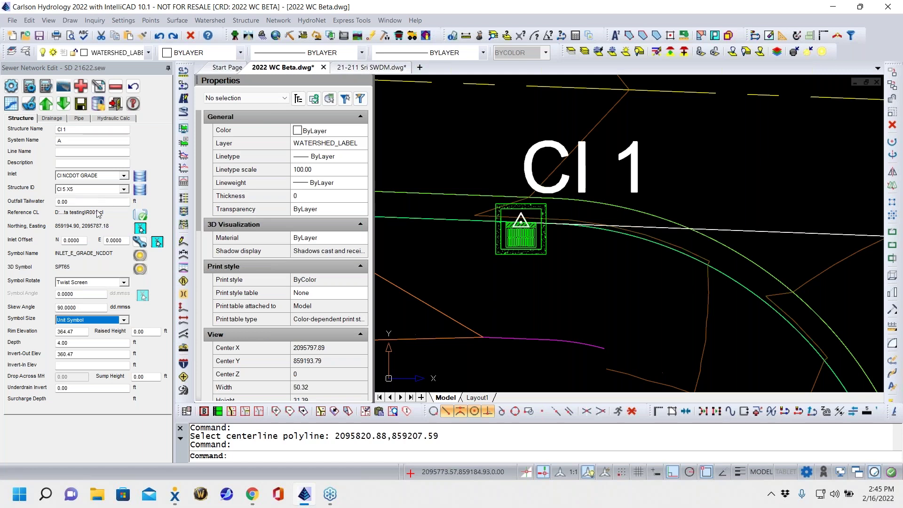
Try the Parallel to CL Up symbol rotation for CI 1, set it to Parallel to CL Down, and inspect the inlet's alignment with the curb
{"action": "left_click", "coordinate": [124, 284]}
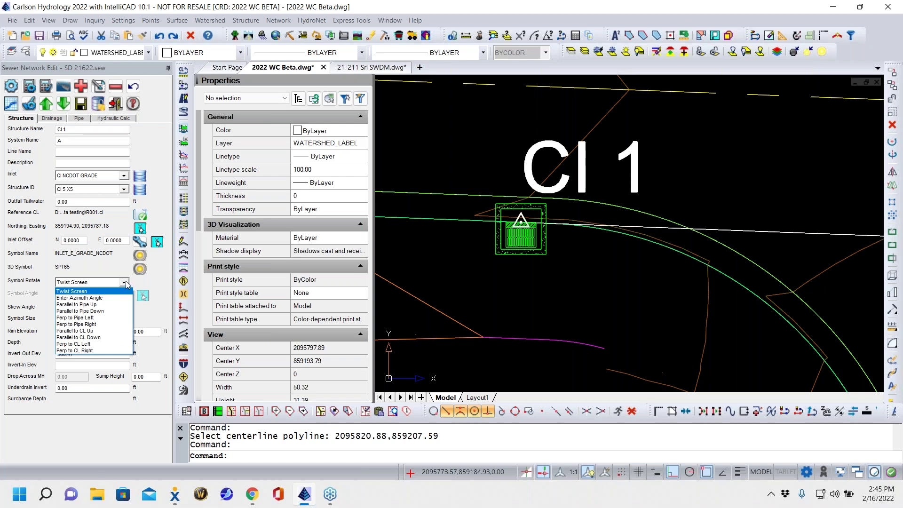
{"action": "left_click", "coordinate": [79, 332]}
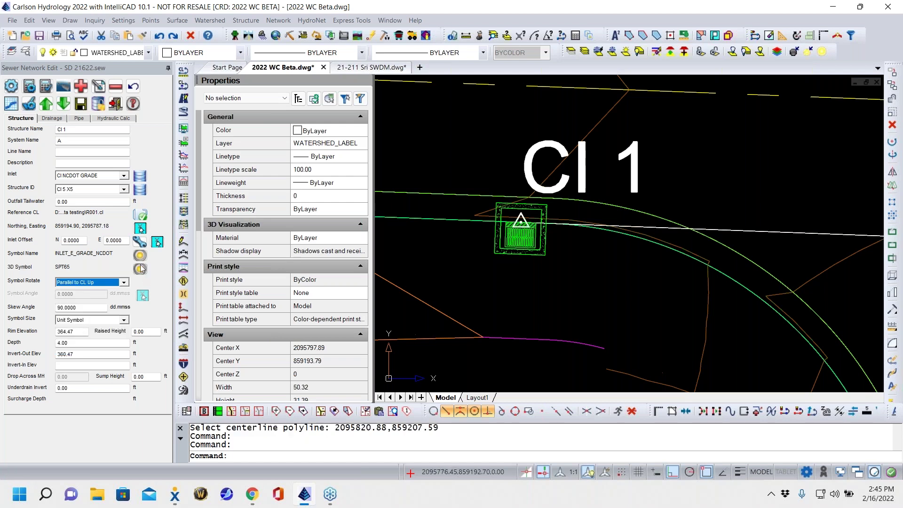
{"action": "left_click", "coordinate": [124, 282]}
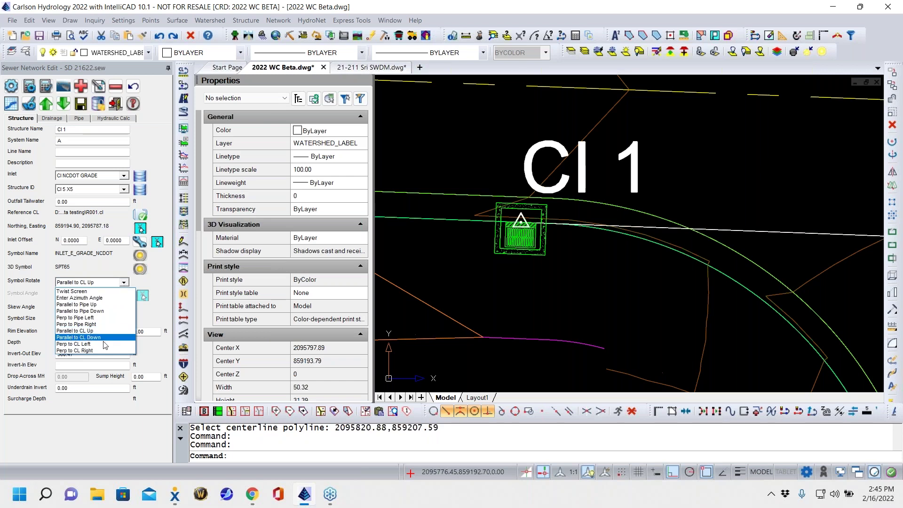
{"action": "left_click", "coordinate": [79, 337]}
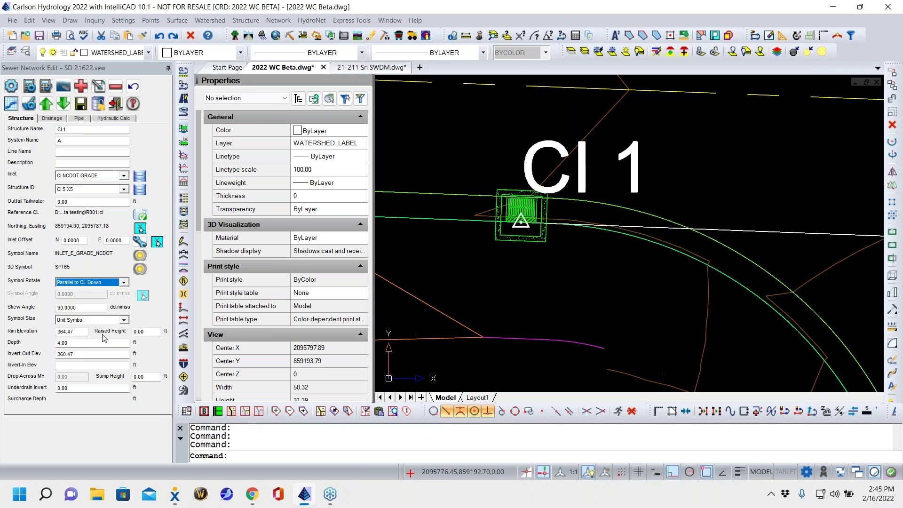
{"action": "scroll", "coordinate": [504, 191], "scroll_direction": "up", "scroll_amount": 6}
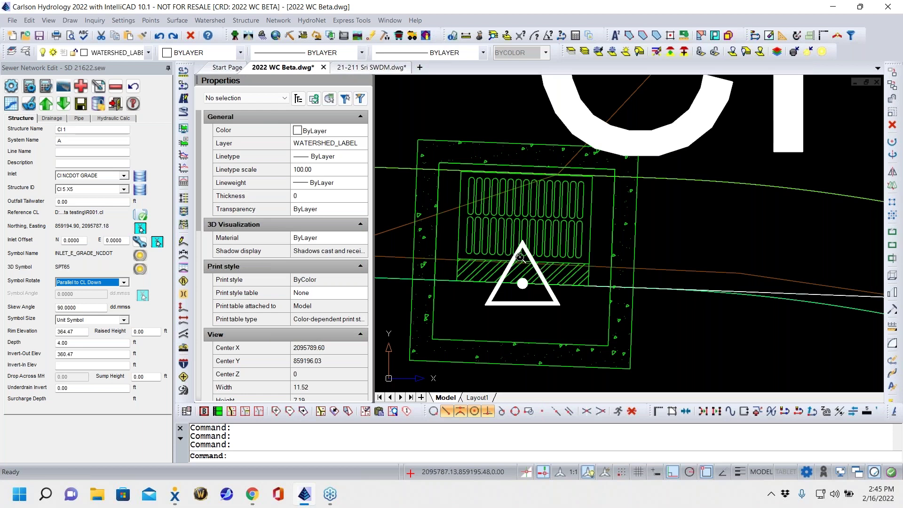
{"action": "scroll", "coordinate": [538, 233], "scroll_direction": "down", "scroll_amount": 5}
{"action": "middle_click_drag", "start_coordinate": [581, 304], "coordinate": [551, 270]}
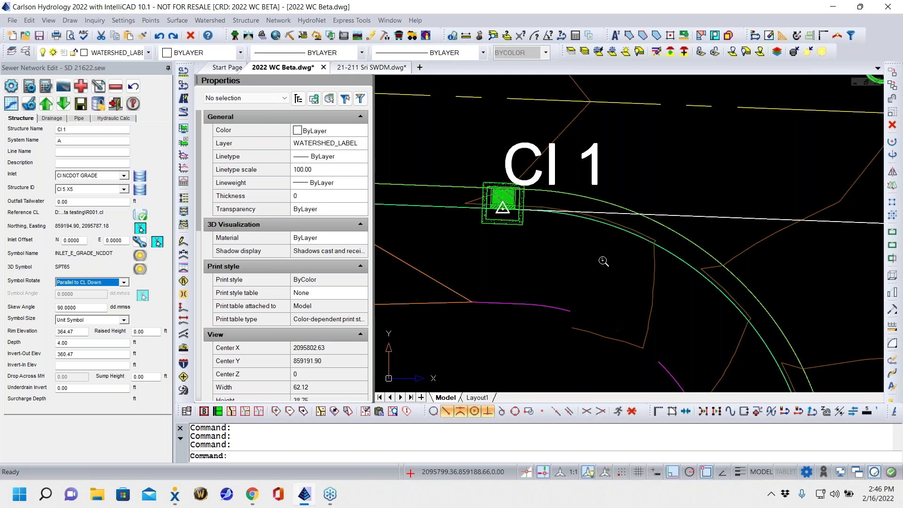
{"action": "scroll", "coordinate": [505, 197], "scroll_direction": "up", "scroll_amount": 4}
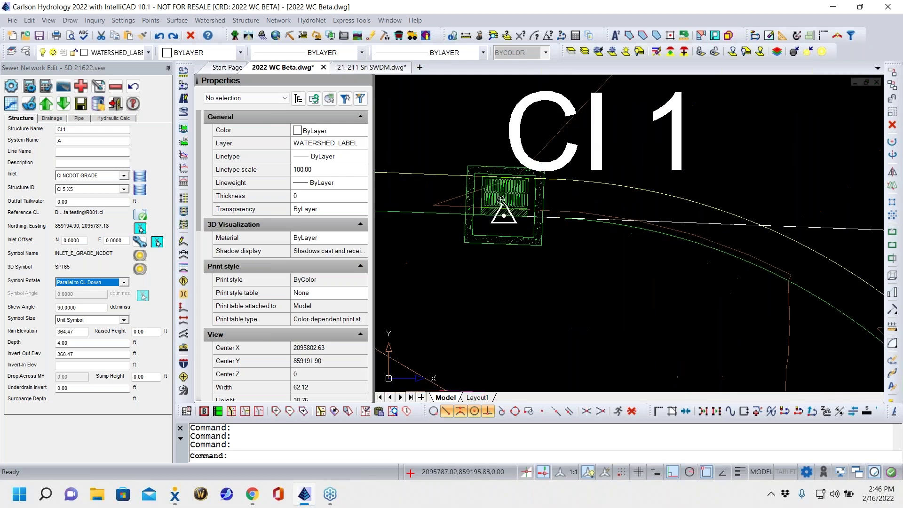
{"action": "middle_click_drag", "start_coordinate": [579, 265], "coordinate": [639, 284]}
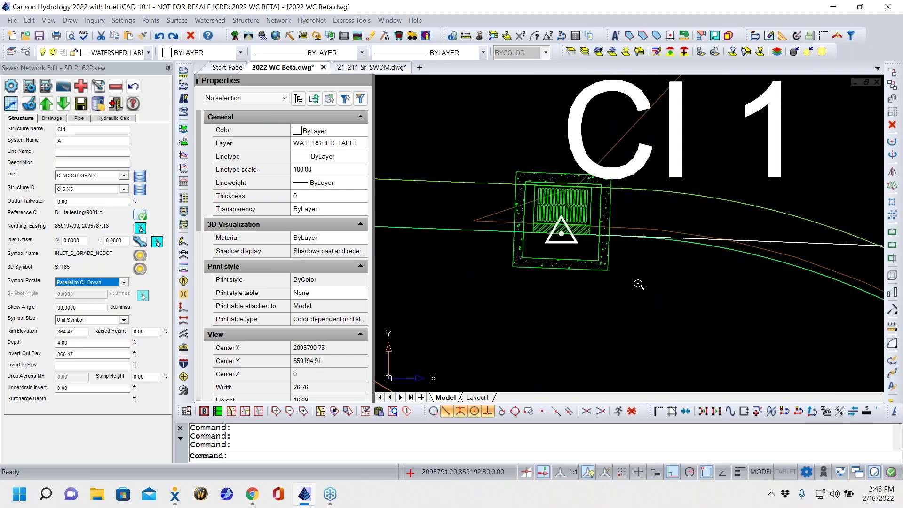
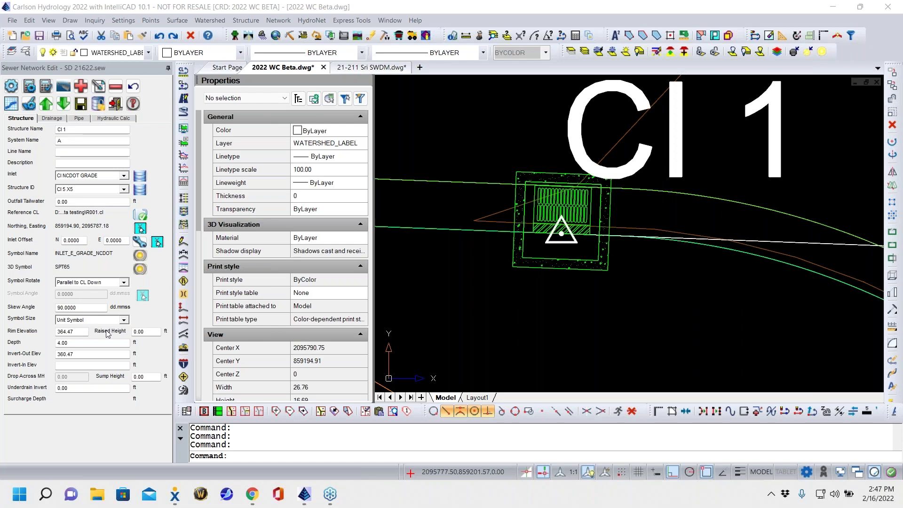
Set the depth of CI 1 to 5.25 ft, leaving its raised height unchanged
{"action": "double_click", "coordinate": [157, 333]}
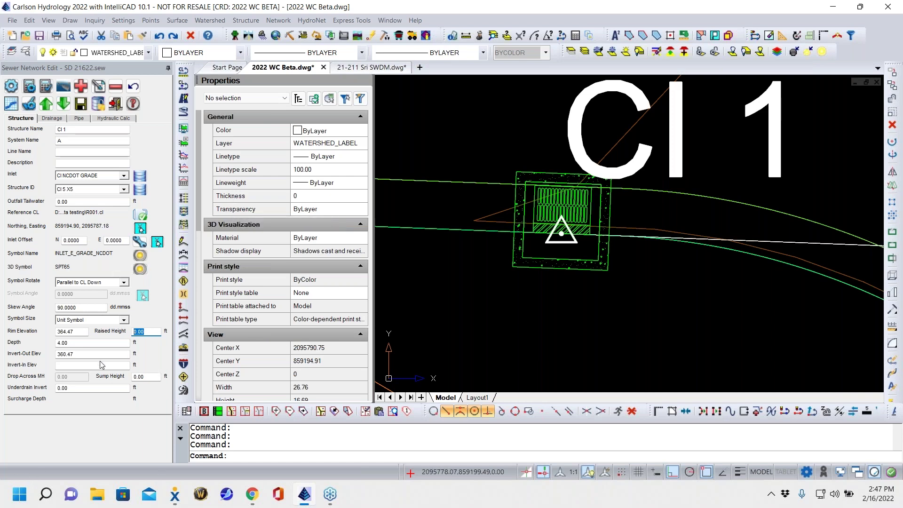
{"action": "key", "text": "Tab"}
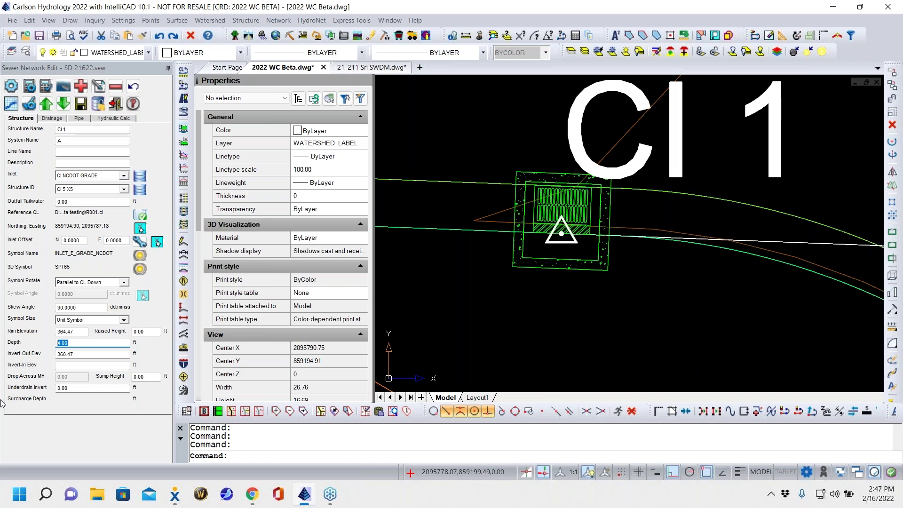
{"action": "type", "text": "5.25"}
{"action": "key", "text": "Return"}
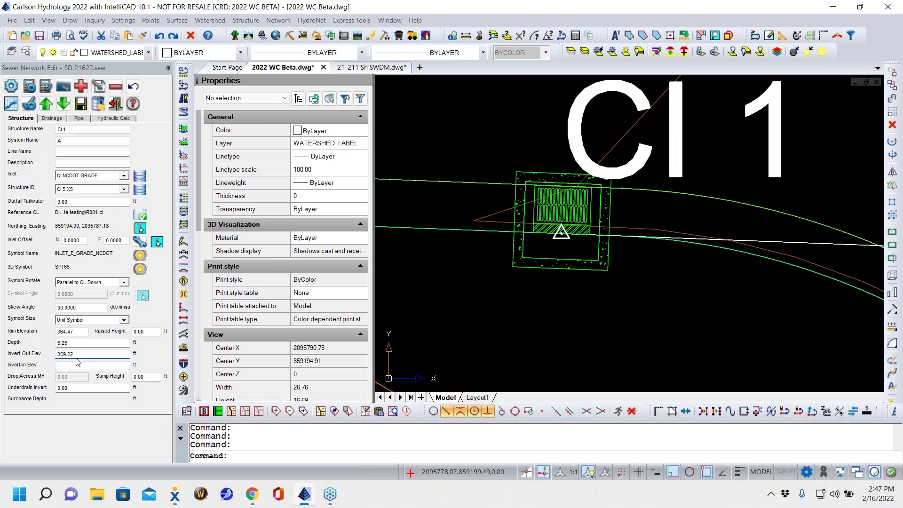
Set the invert-out elevation of CI 1 to 359.00 ft
{"action": "left_click_drag", "start_coordinate": [76, 354], "coordinate": [72, 355]}
{"action": "left_click", "coordinate": [71, 354]}
{"action": "left_click_drag", "start_coordinate": [74, 354], "coordinate": [68, 361]}
{"action": "type", "text": "00"}
{"action": "key", "text": "Return"}
{"action": "scroll", "coordinate": [678, 286], "scroll_direction": "down", "scroll_amount": 5}
{"action": "middle_click_drag", "start_coordinate": [677, 284], "coordinate": [538, 280]}
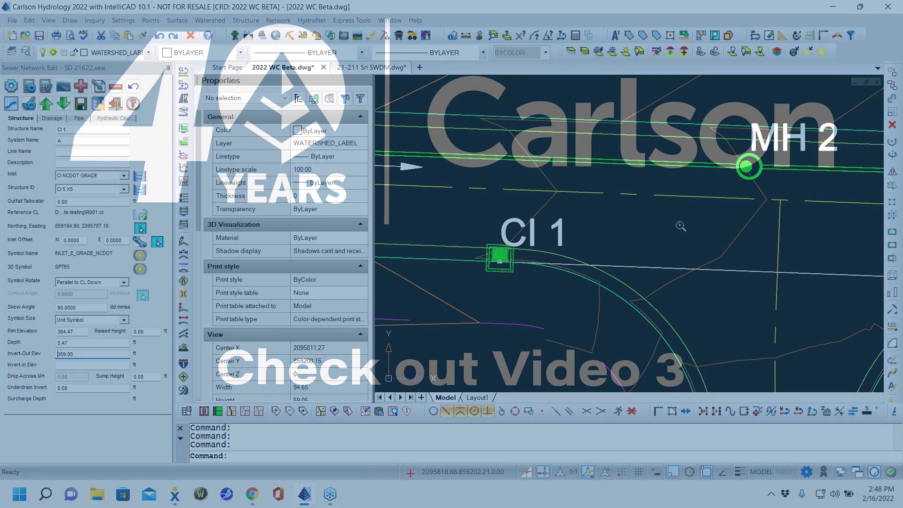